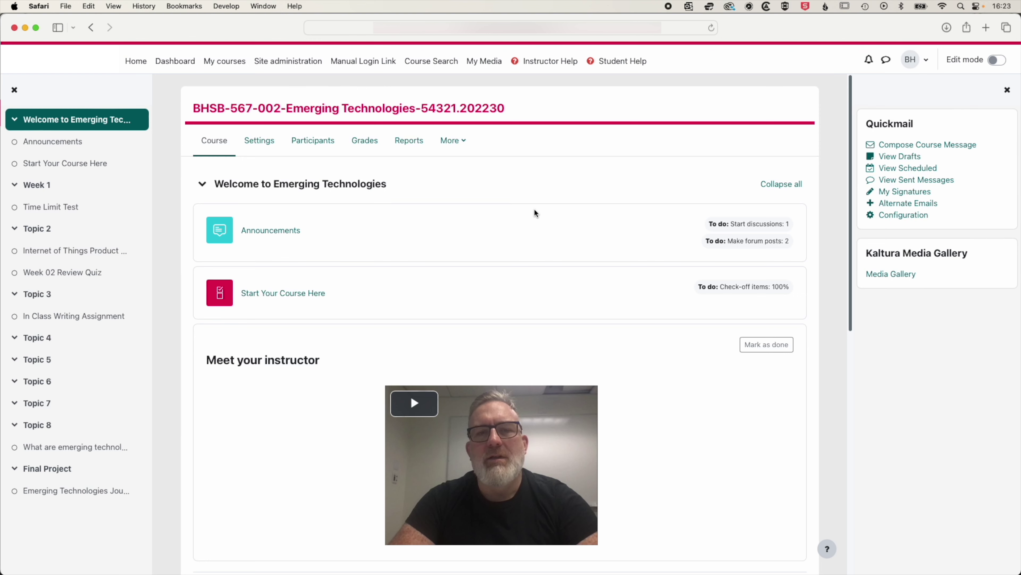
Step: Open the course's Gradebook setup and review the grade categories, their items and their weights
click(364, 148)
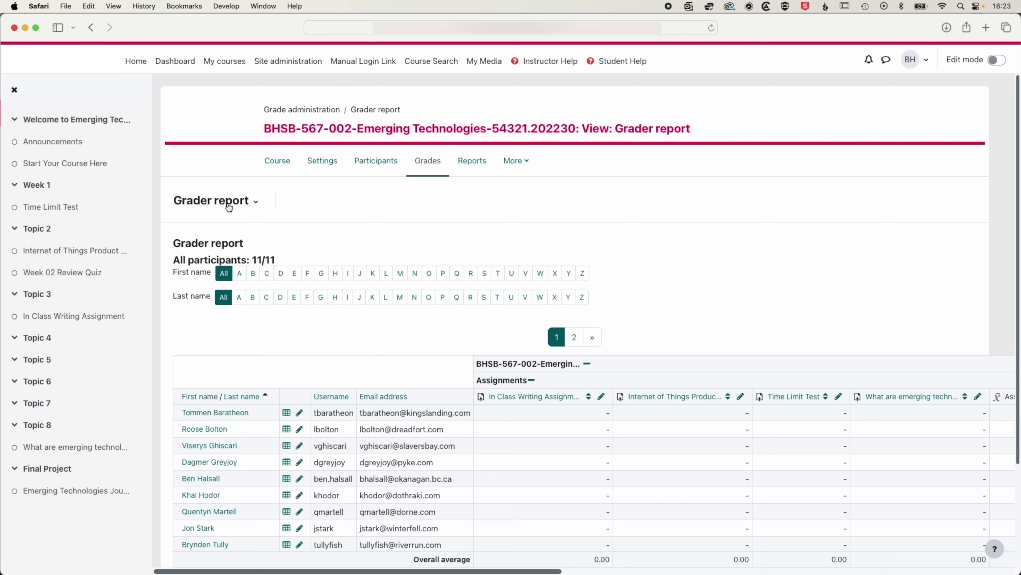
click(250, 202)
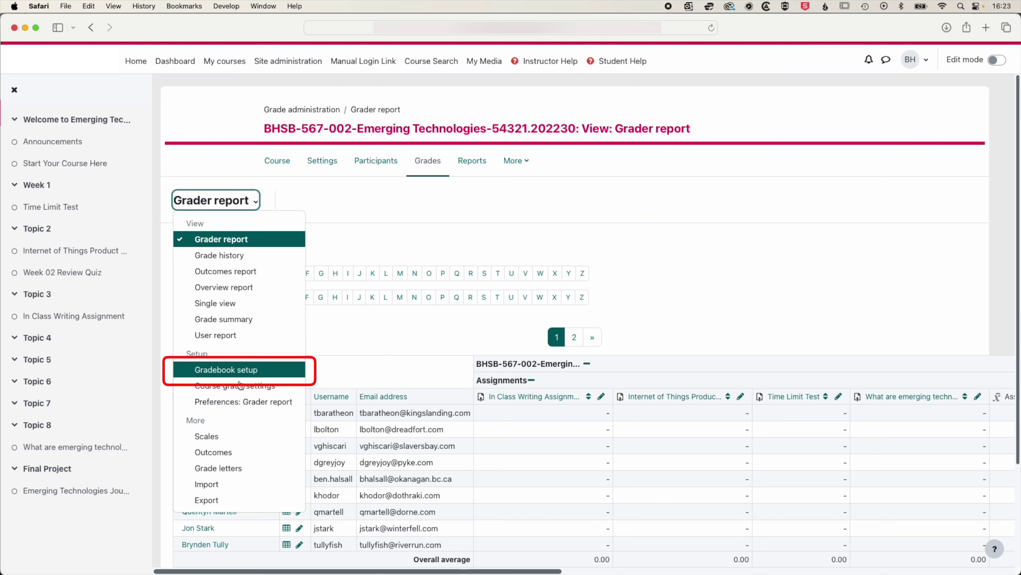
click(237, 372)
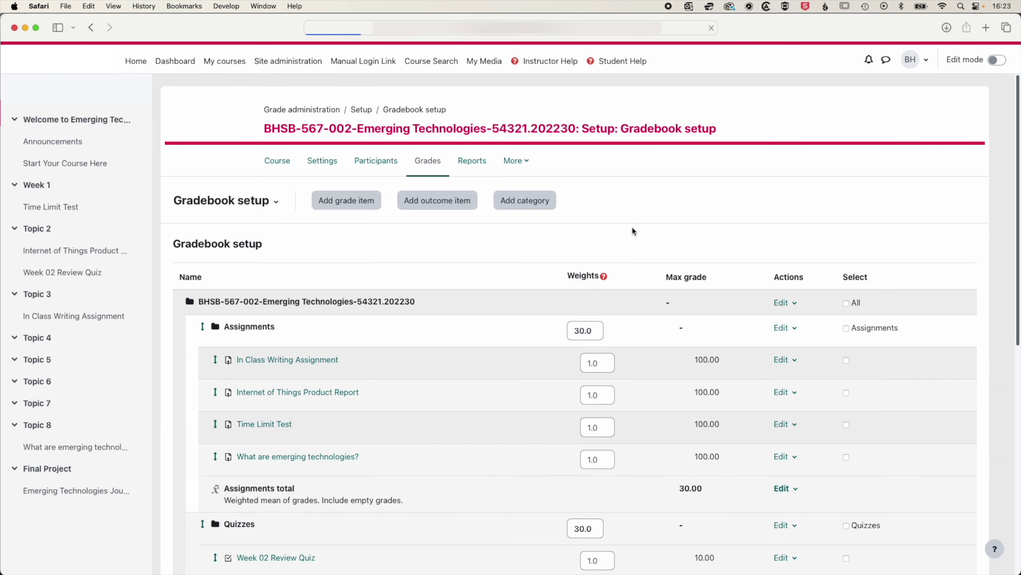
scroll(633, 226, down, 3)
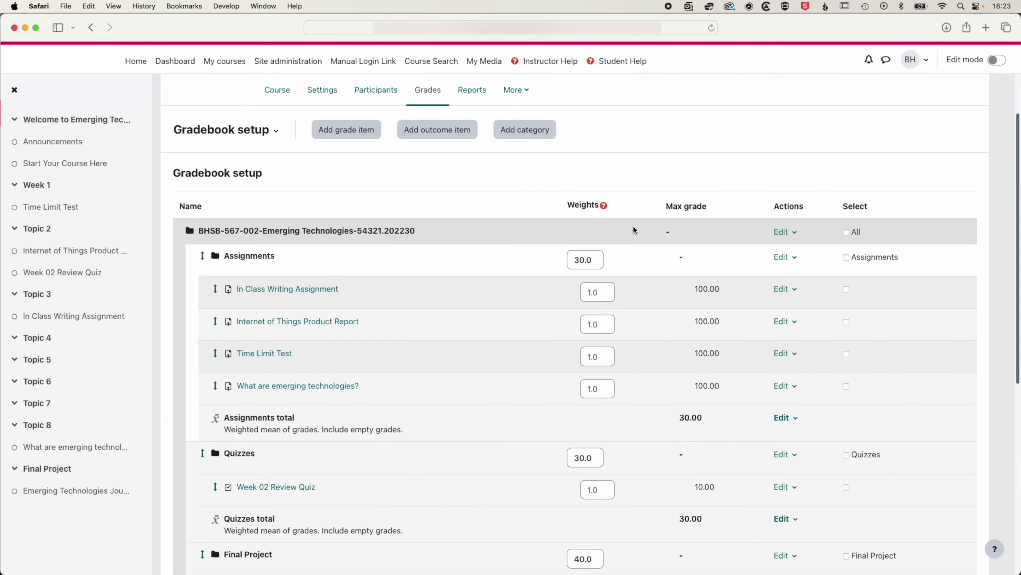
scroll(634, 226, down, 4)
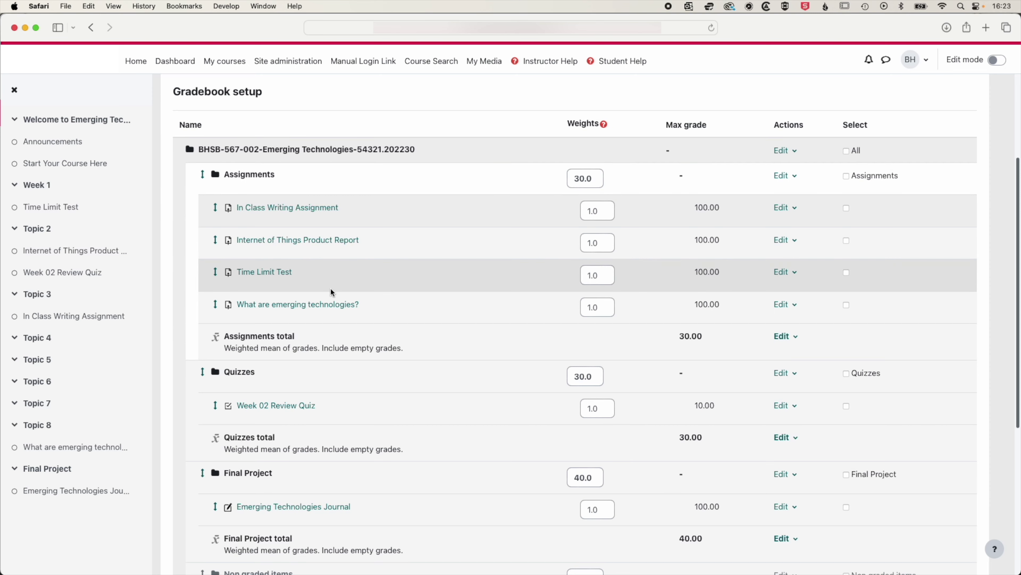
scroll(331, 290, down, 10)
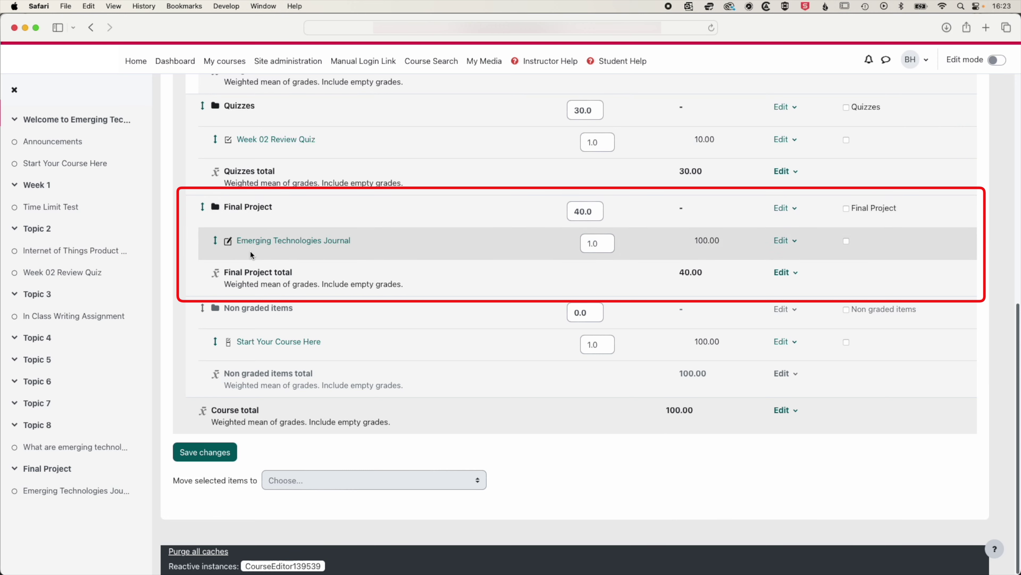
scroll(232, 206, up, 13)
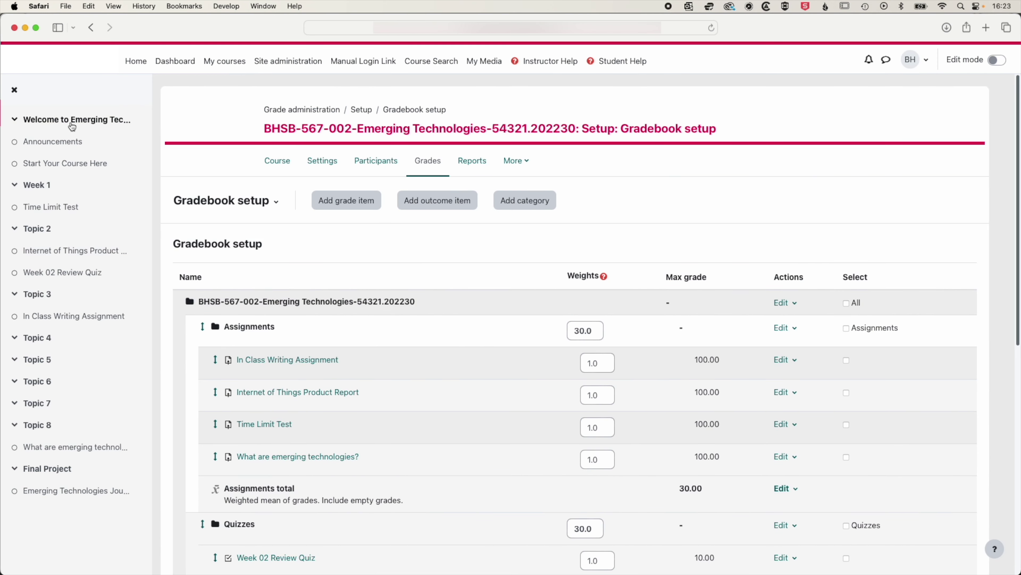
Step: Return to the course page, turn on edit mode and open the activity chooser for the Final Project section
click(78, 121)
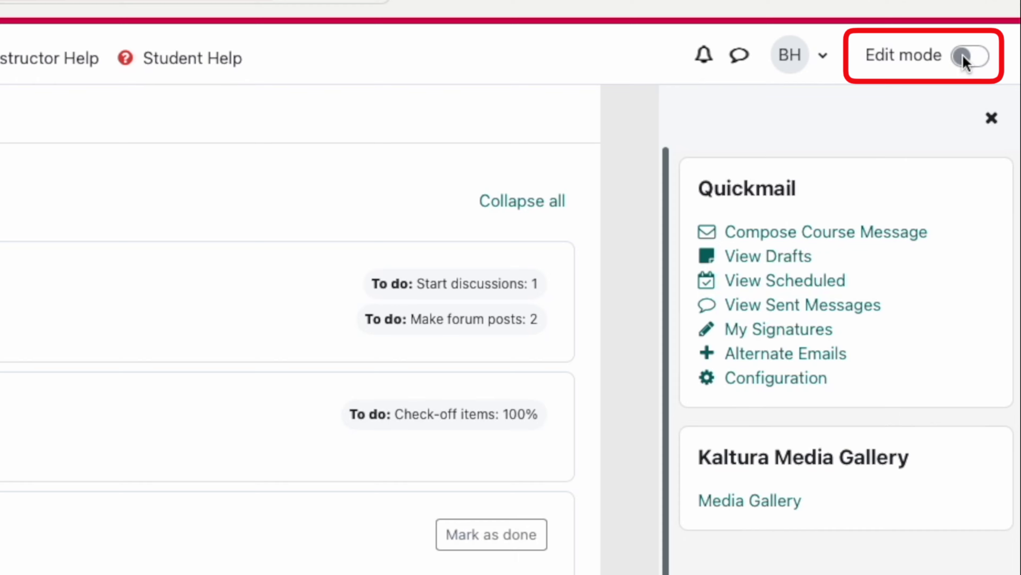
click(967, 58)
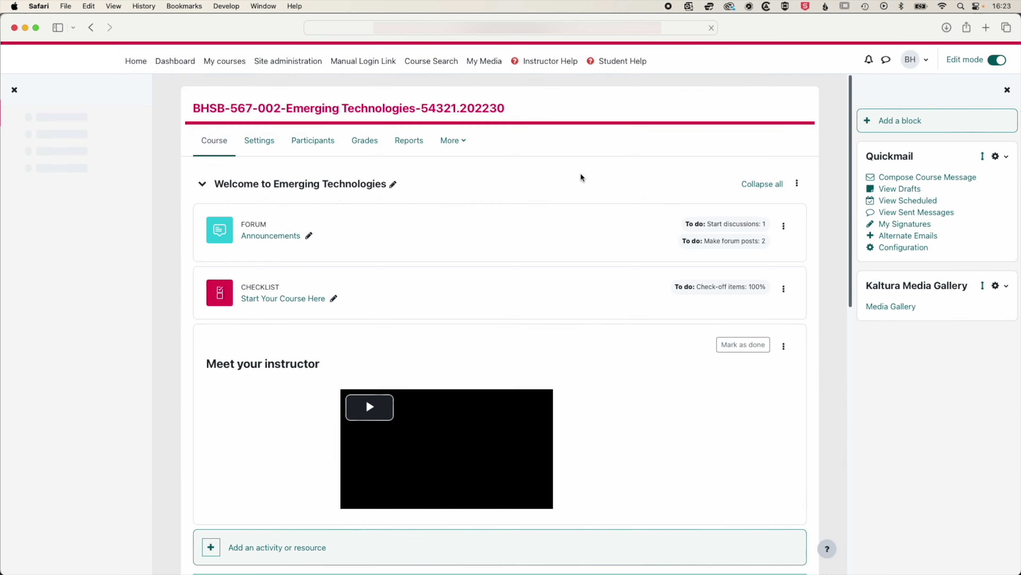
scroll(581, 173, down, 3)
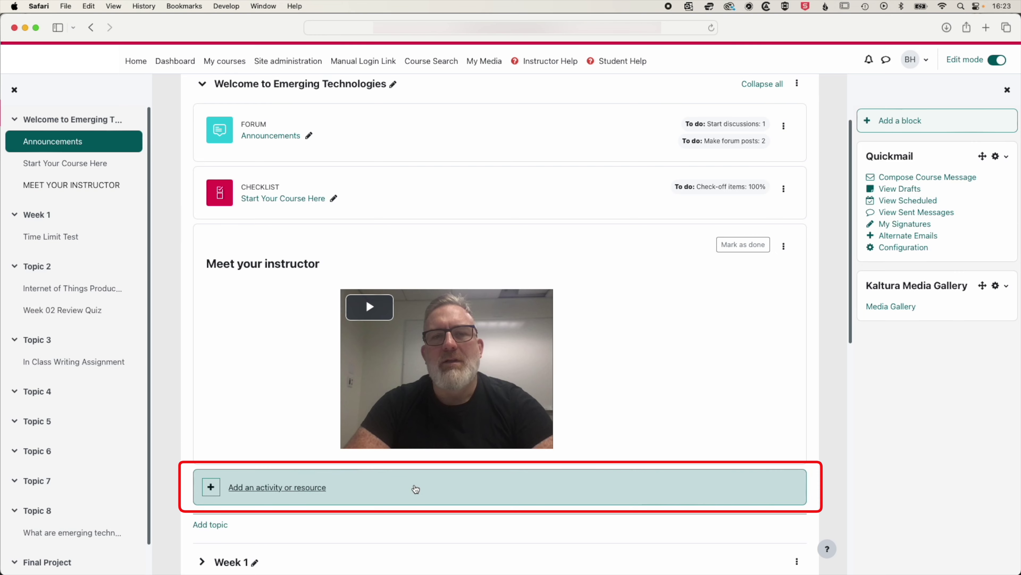
scroll(415, 488, down, 10)
scroll(355, 299, down, 2)
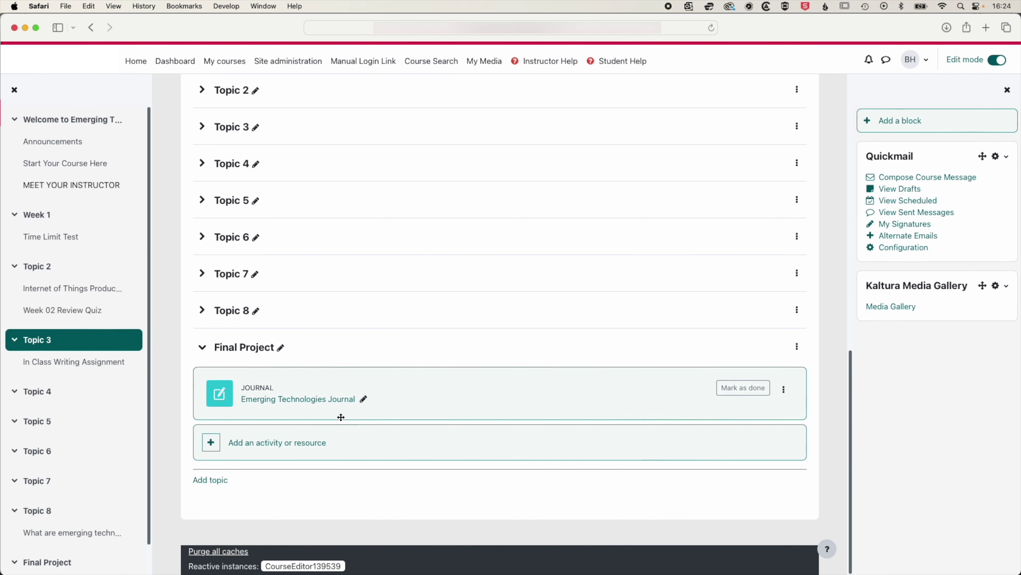
click(268, 446)
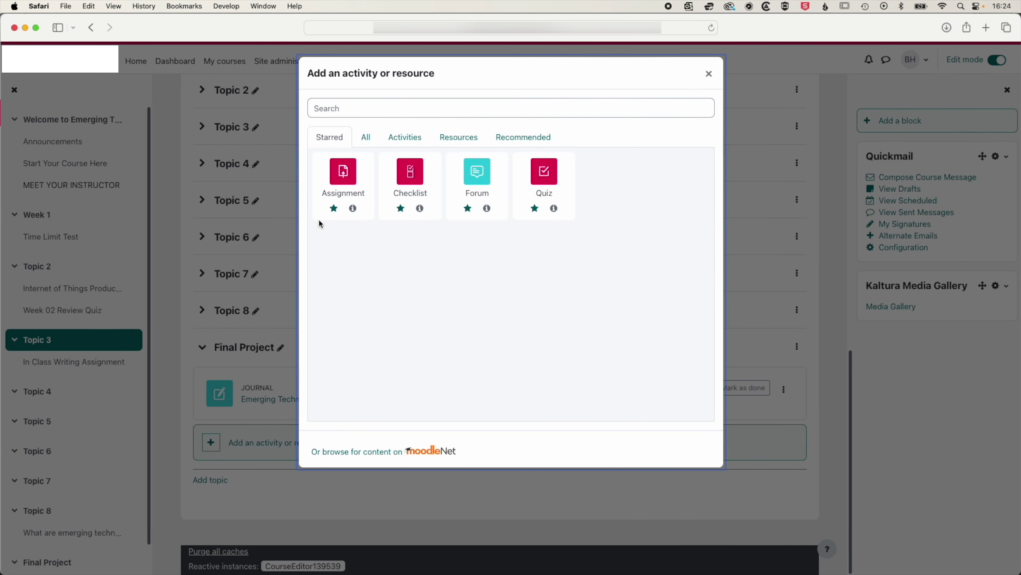
Step: Start a new Assignment from the starred activities and name it "Final Project Submission"
click(404, 138)
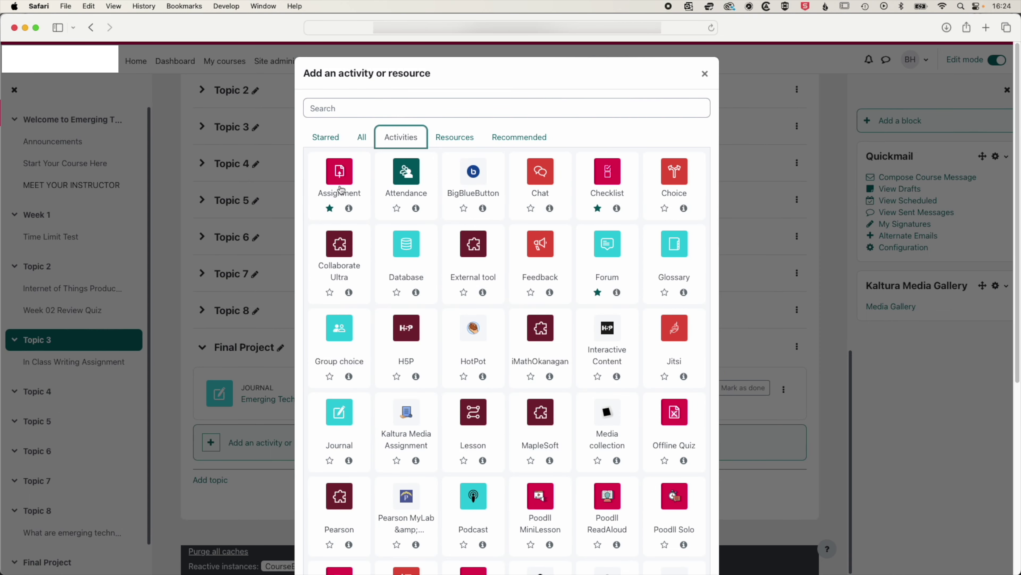
click(330, 210)
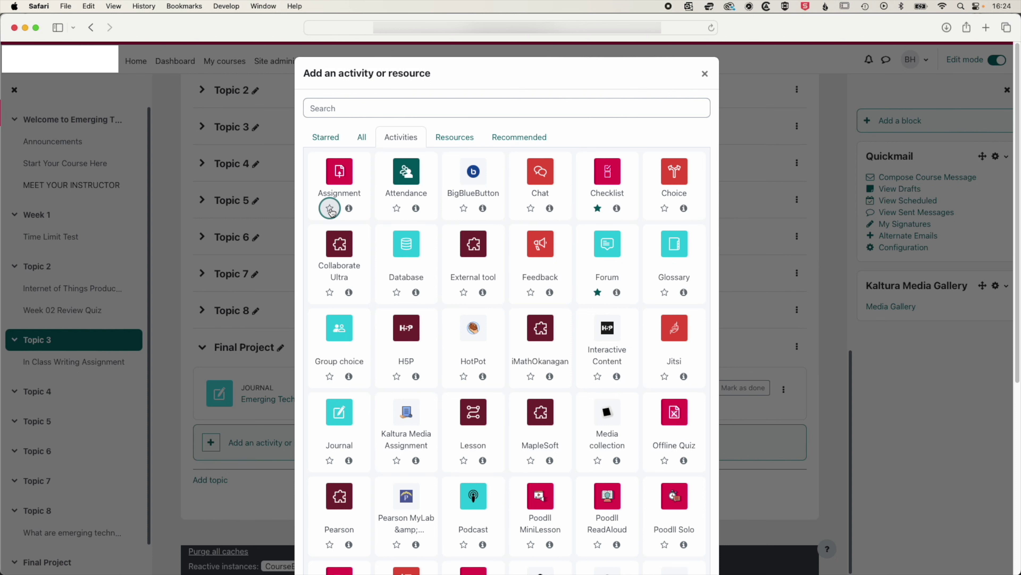
click(328, 137)
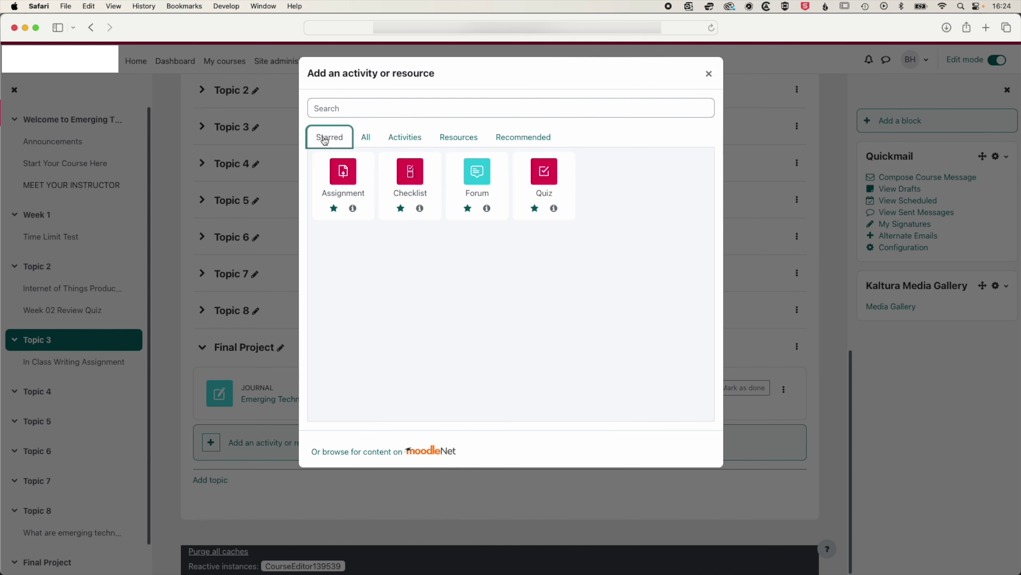
click(344, 177)
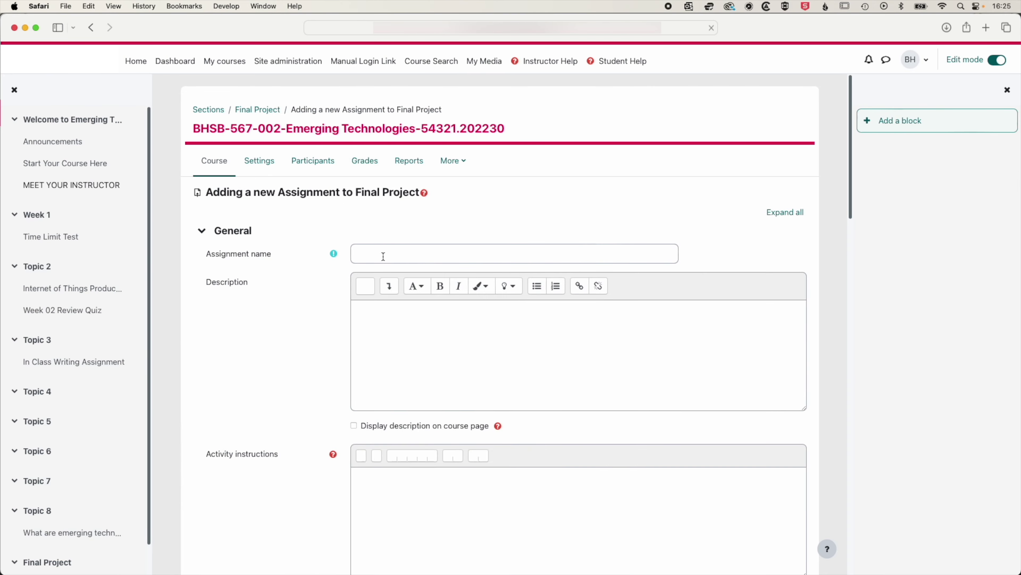
click(399, 255)
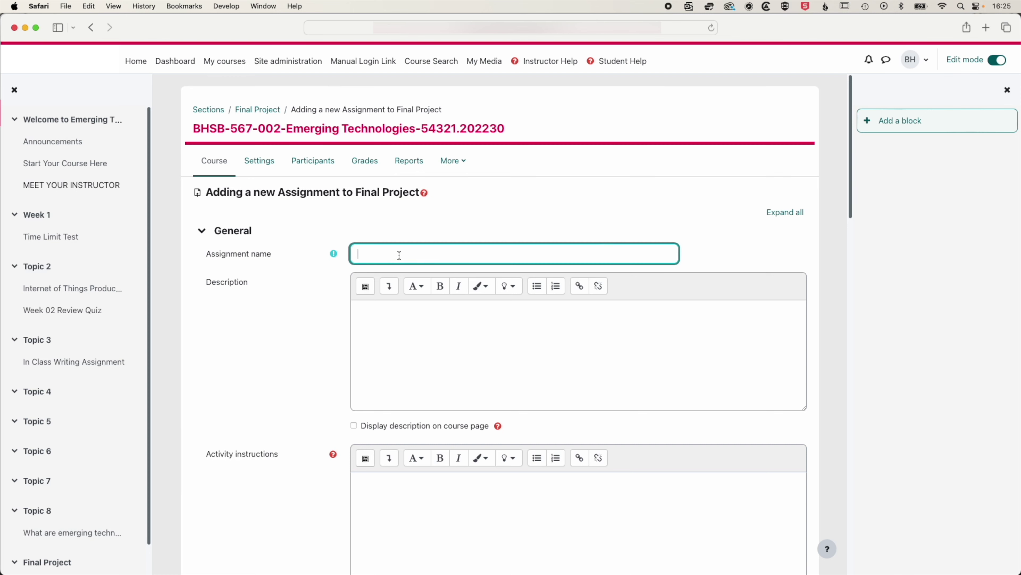
text(Final Project Submission)
Step: Write the description "Please download and read this document for instructions on how to complete your final assignment:" followed by the line "Final Assignment Instructions Download"
click(418, 321)
text(Please downl)
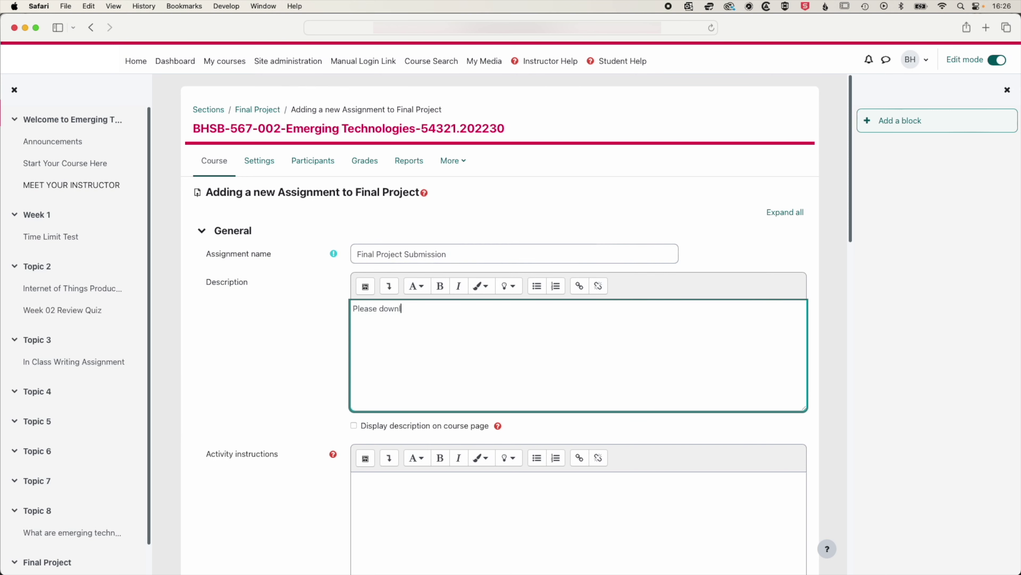
text(oad and read this document for ins)
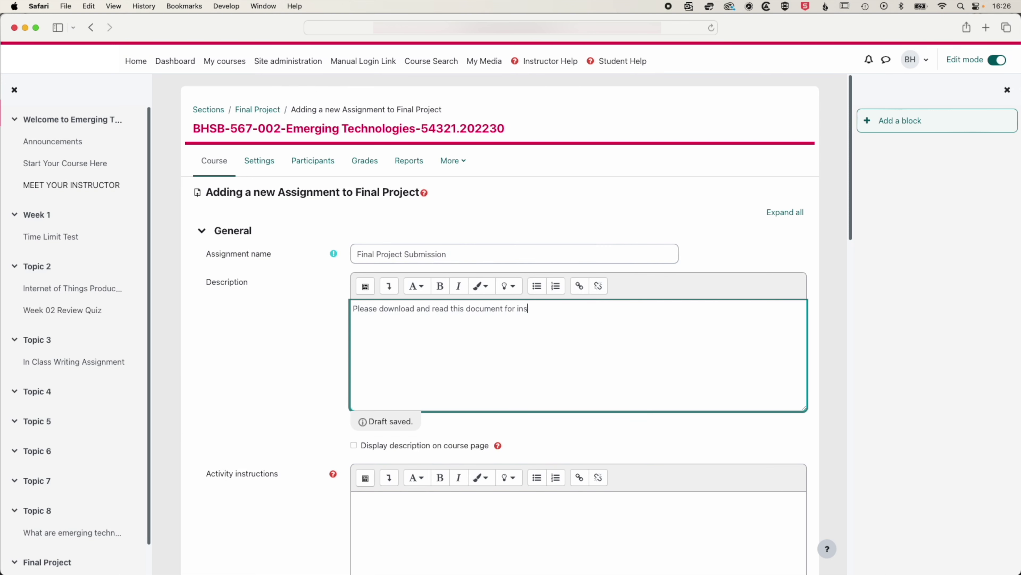
text(tructions on how to complete your final )
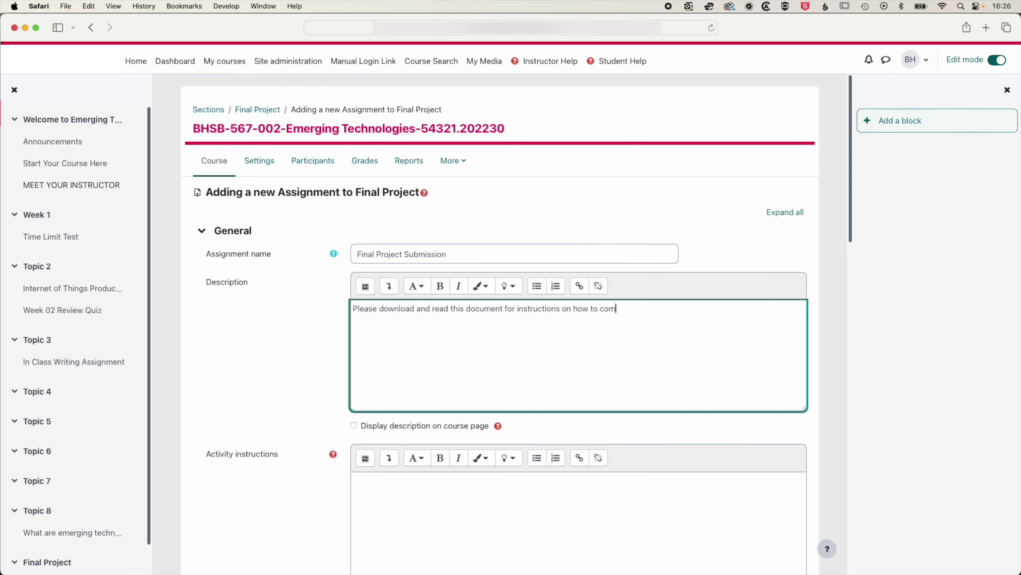
text(assignment:)
key(Return)
text(Final Assignment Instr)
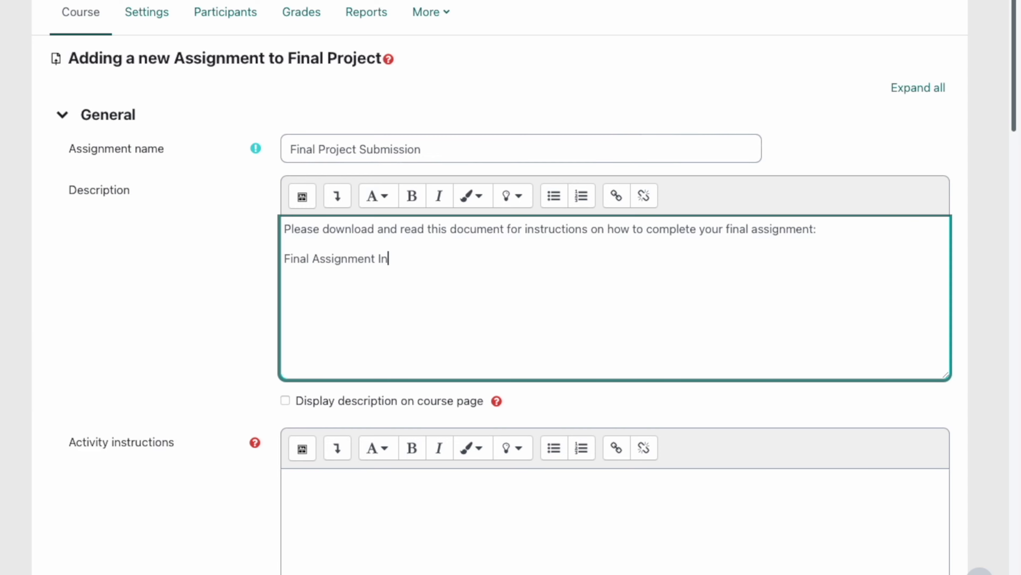
Step: Link the text "Final Assignment Instructions Download" to an upload of the Final Assignment Instructions .docx file, overwriting the existing copy
drag(499, 260, 284, 259)
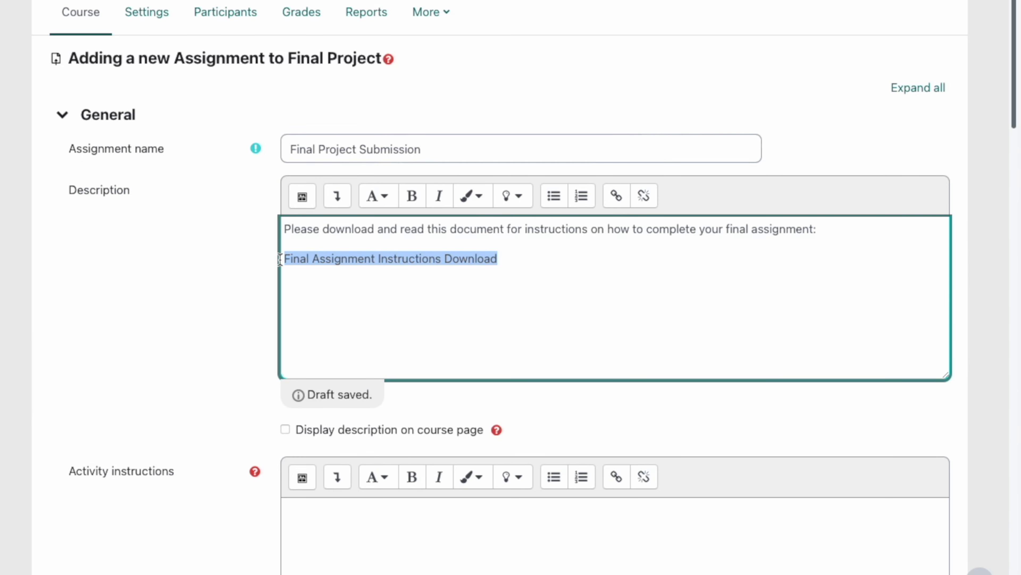
click(616, 197)
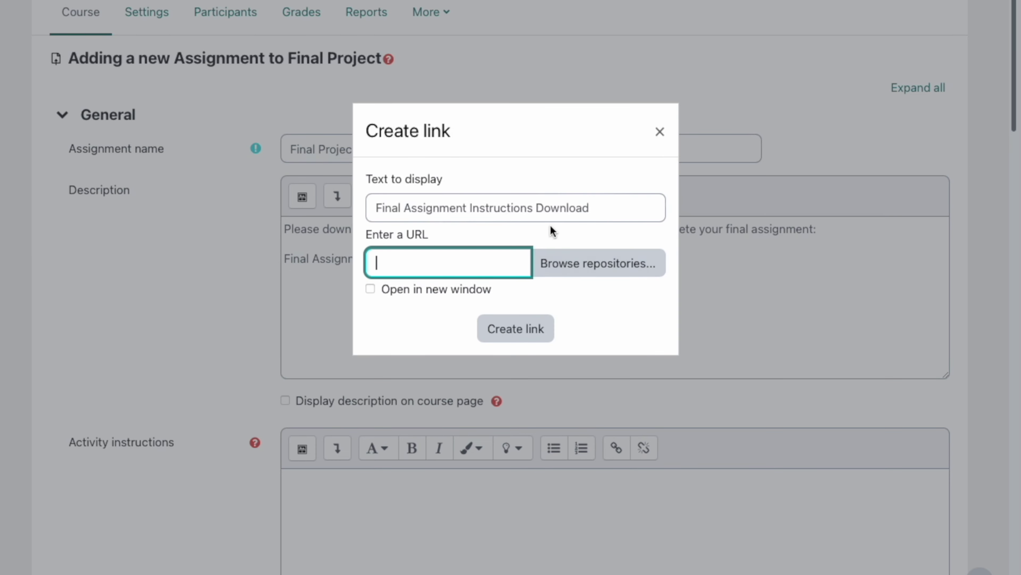
click(594, 265)
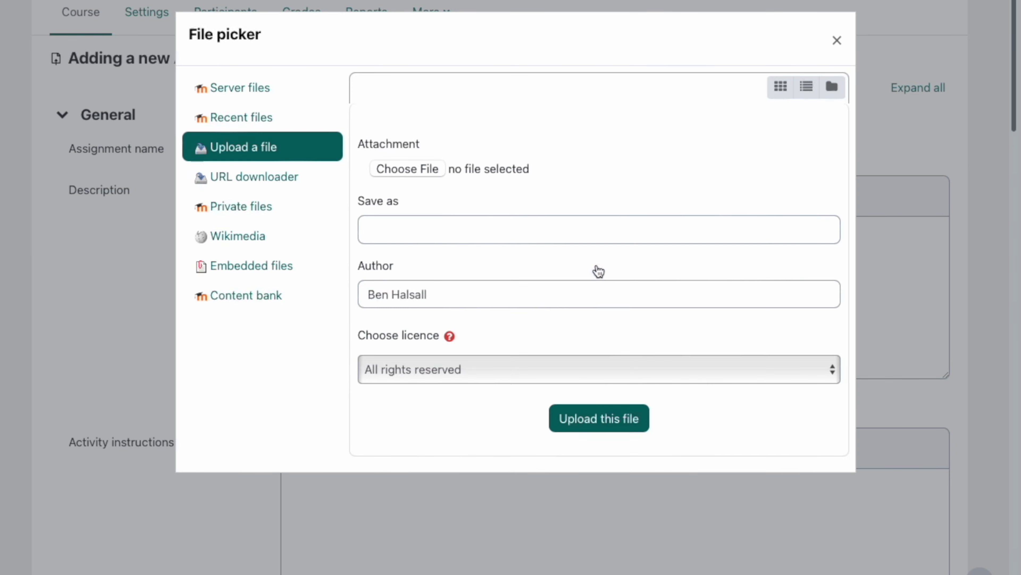
click(429, 169)
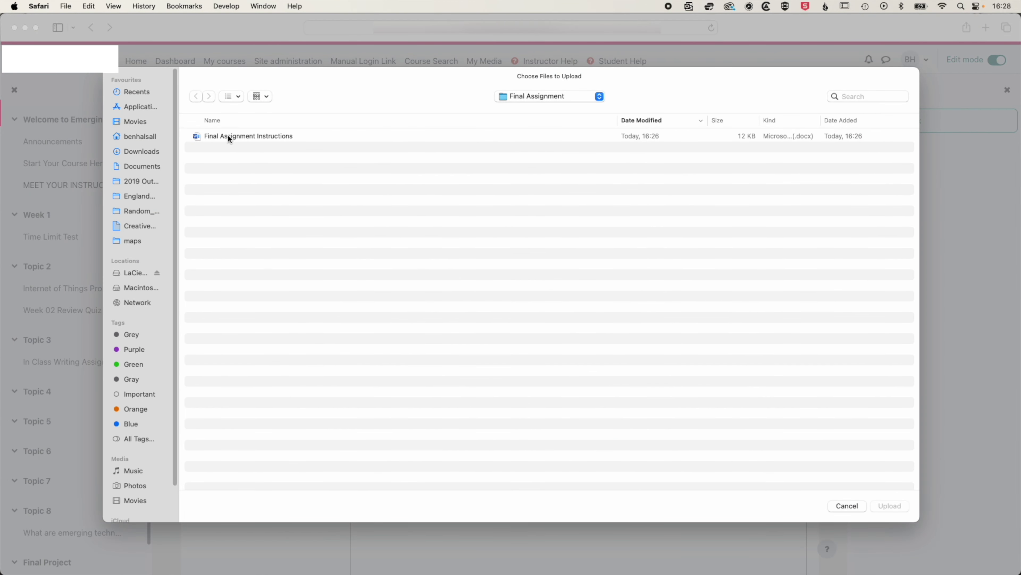
click(279, 139)
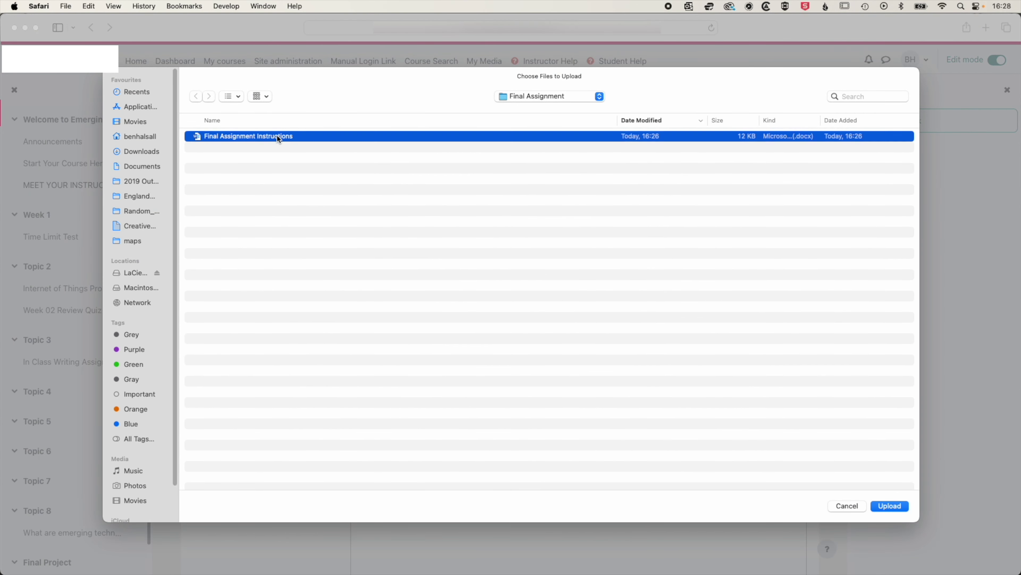
click(890, 505)
click(583, 438)
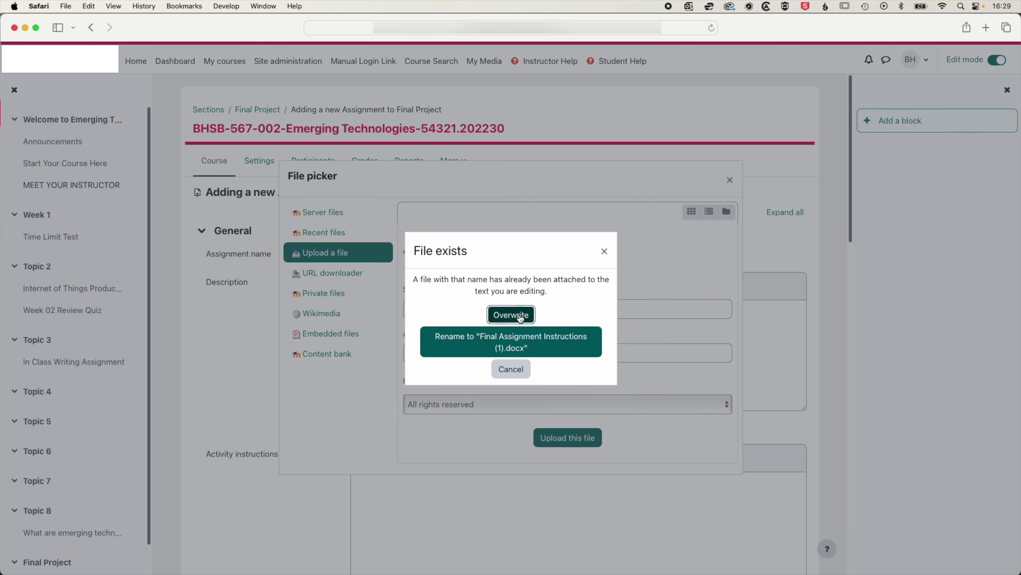
click(520, 320)
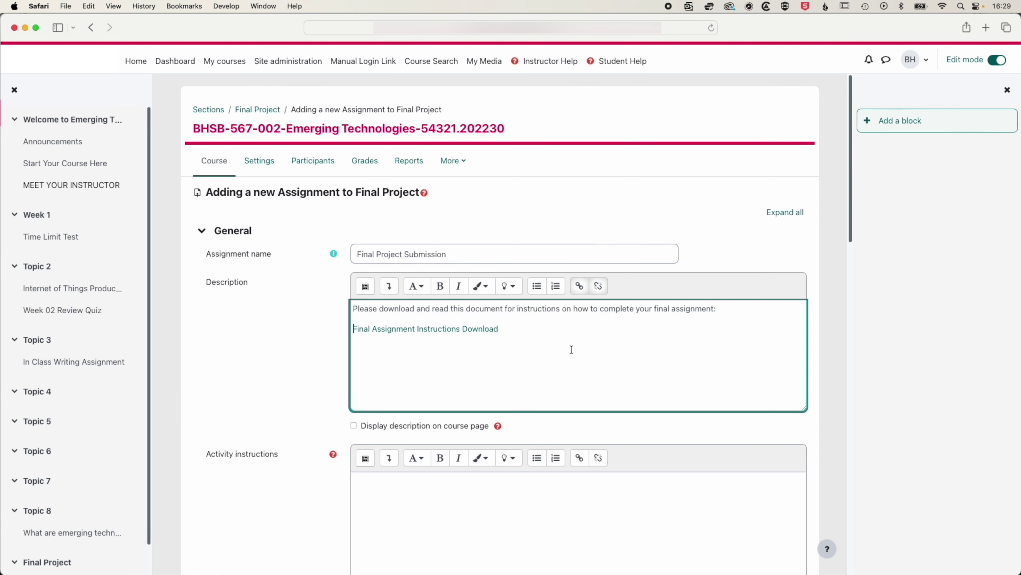
Step: Set the month and year of the assignment's "Allow submissions from" date to April 2024
scroll(573, 347, down, 1)
scroll(574, 347, down, 6)
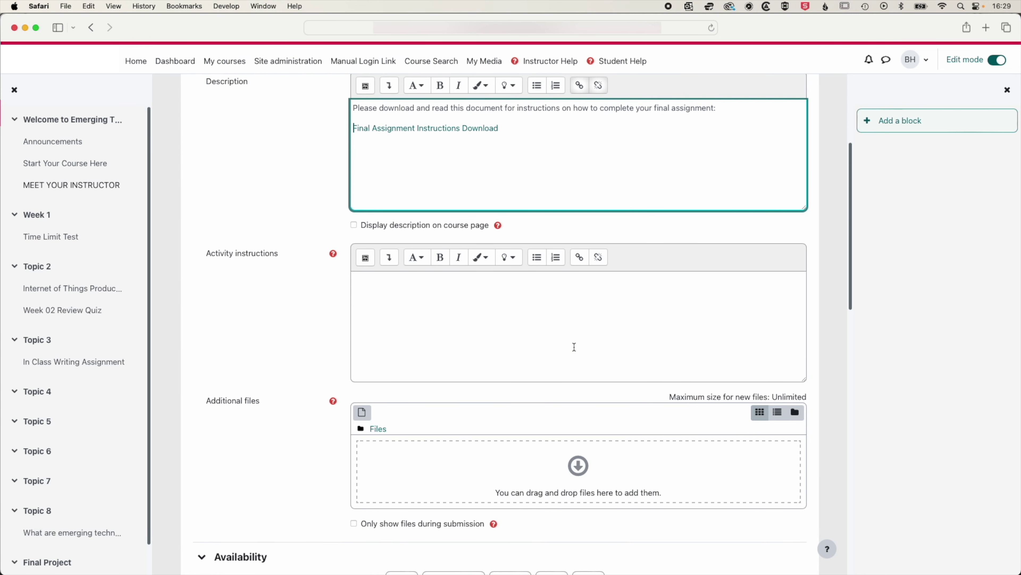
scroll(577, 350, down, 3)
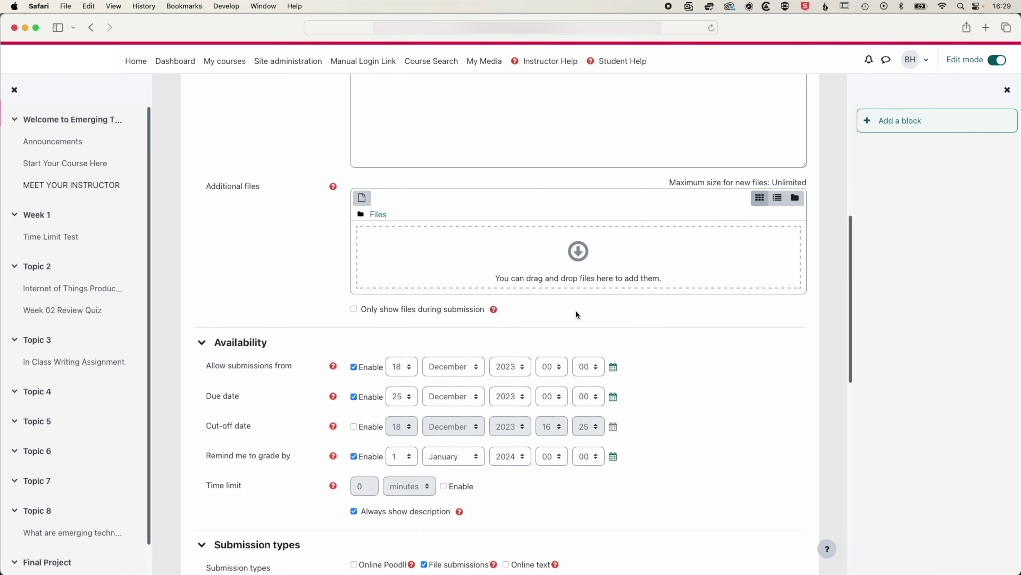
scroll(468, 279, down, 2)
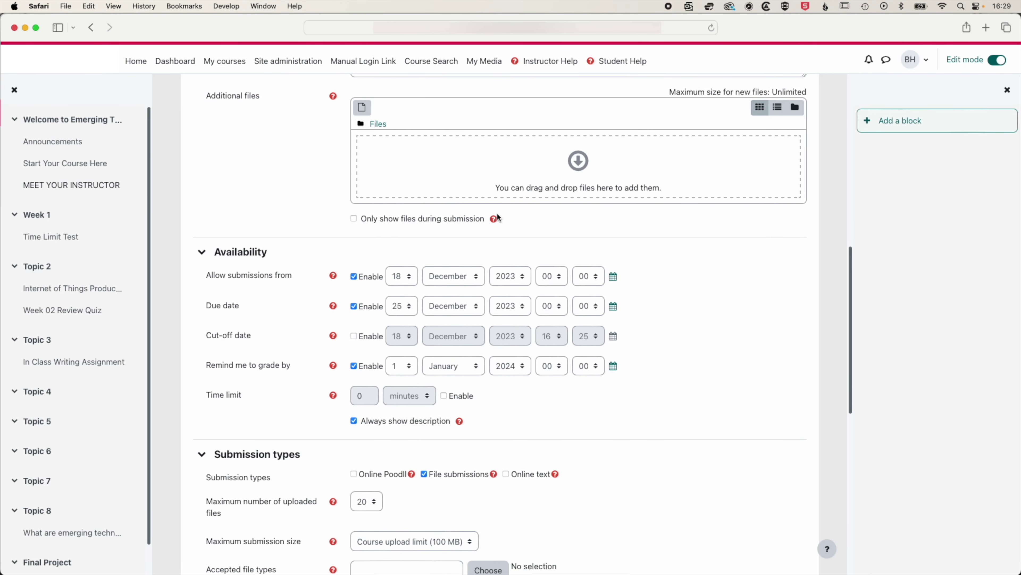
scroll(317, 289, up, 1)
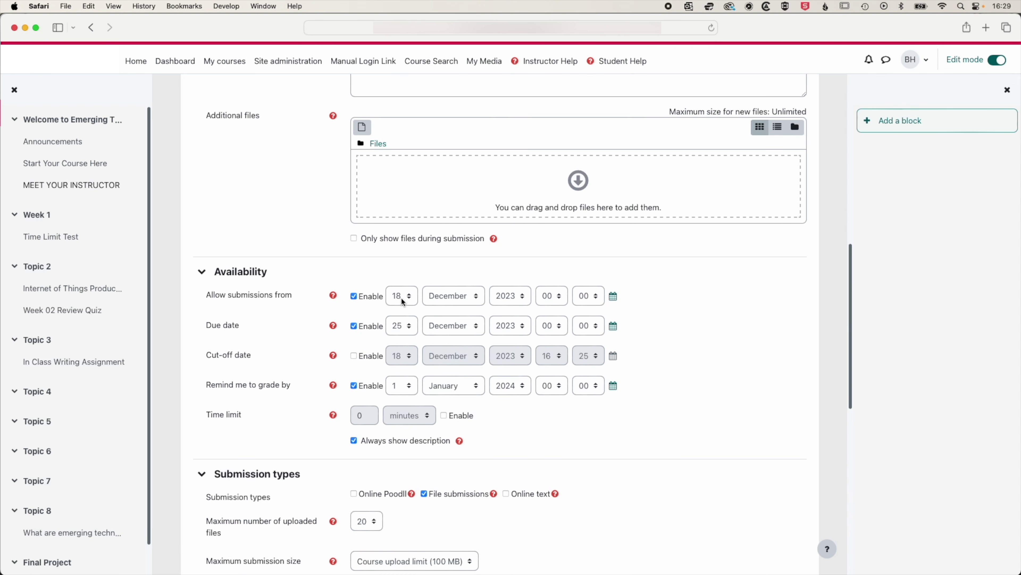
click(444, 295)
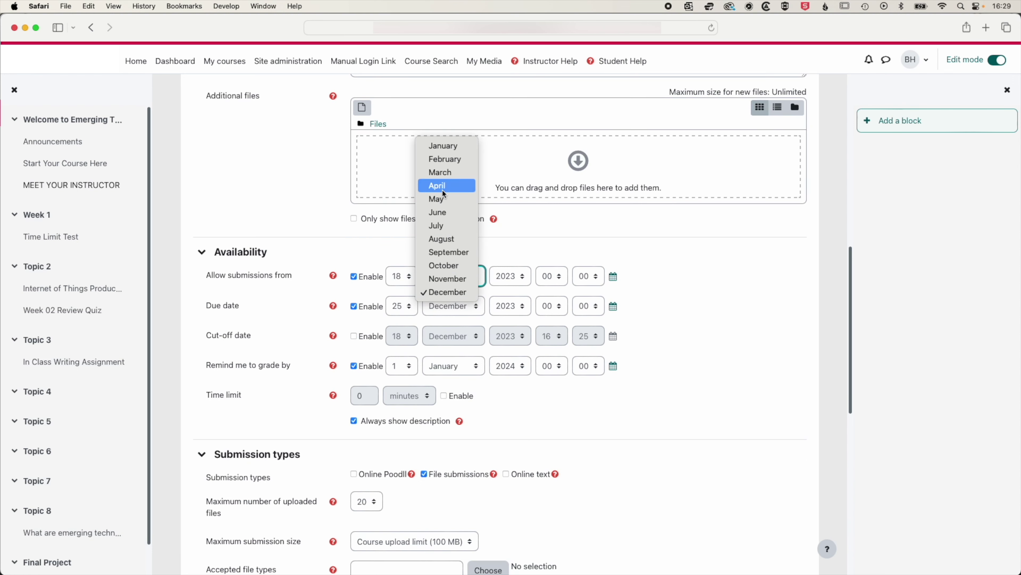
click(443, 190)
click(511, 276)
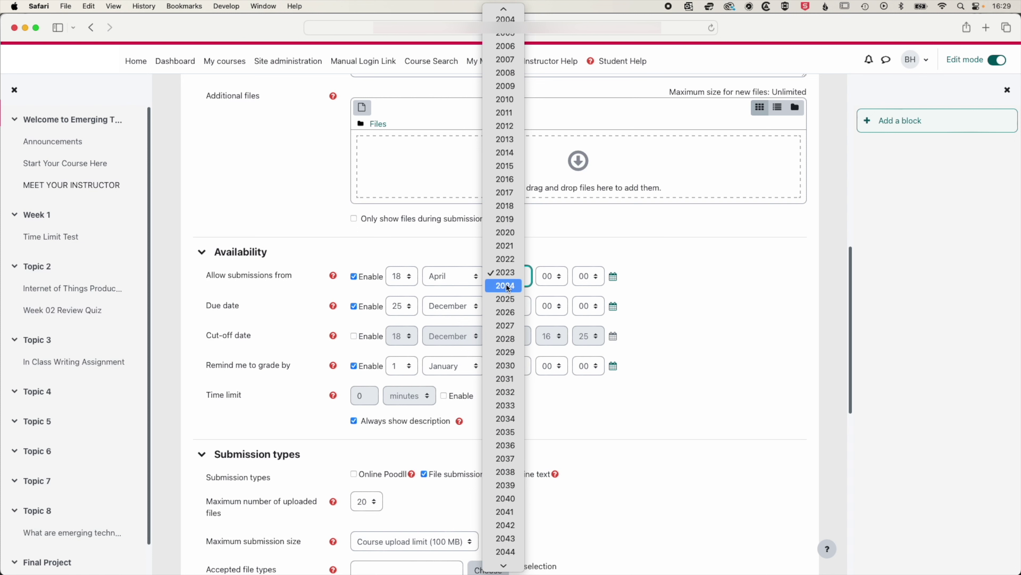
click(508, 286)
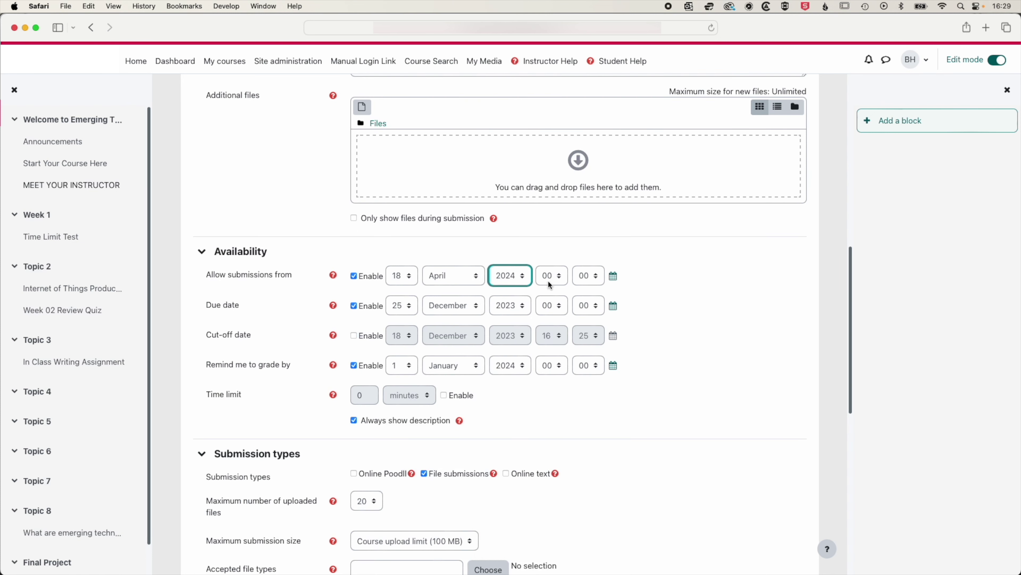
Step: Set the assignment's due date to 30 April 2024
click(399, 305)
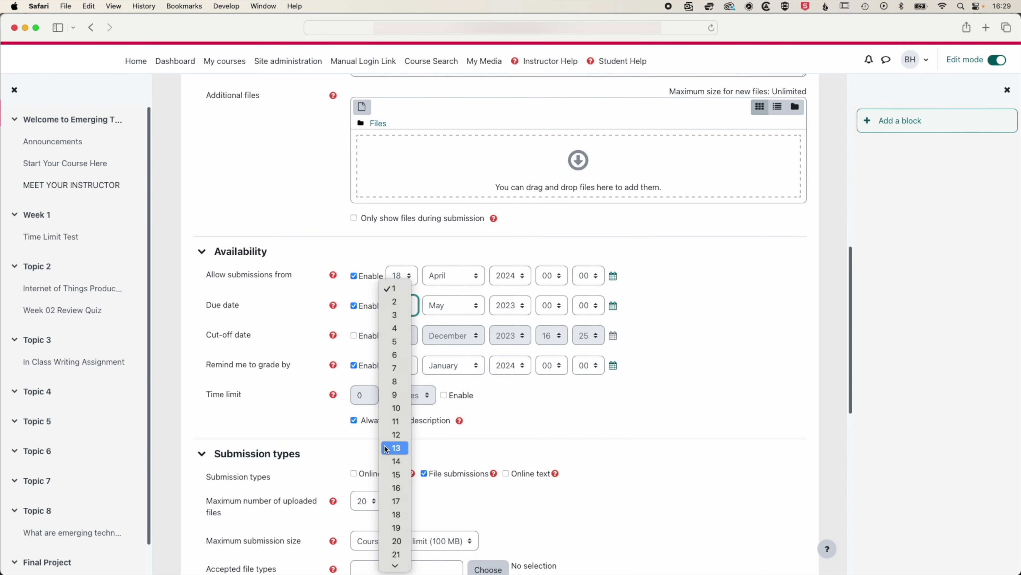
click(394, 548)
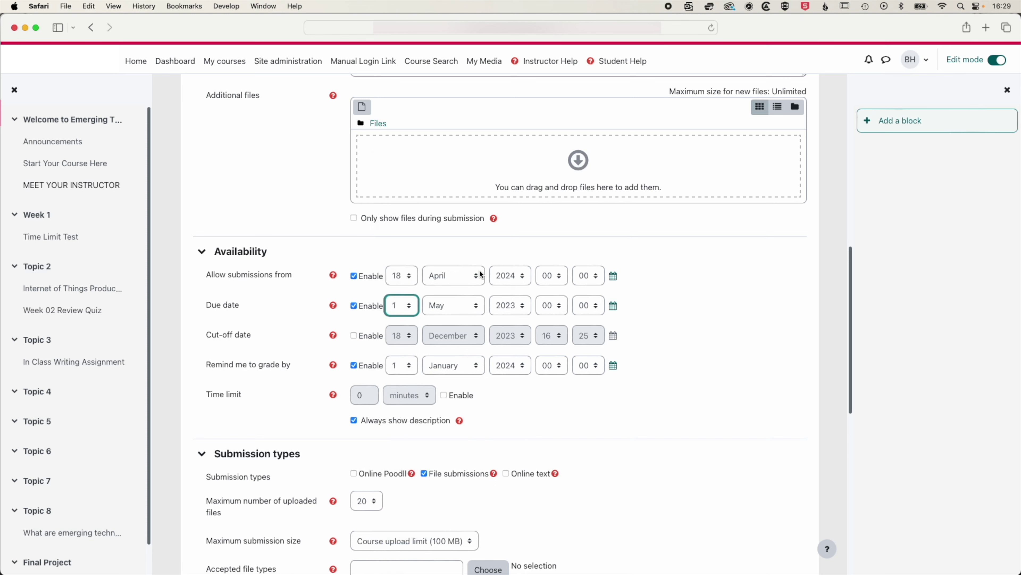
click(452, 301)
click(450, 294)
click(513, 302)
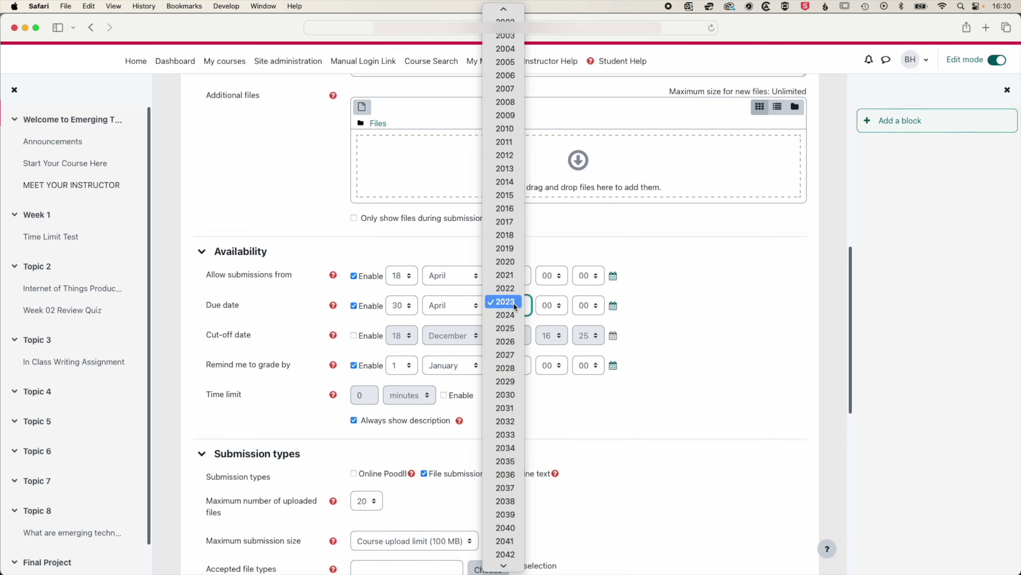
click(507, 316)
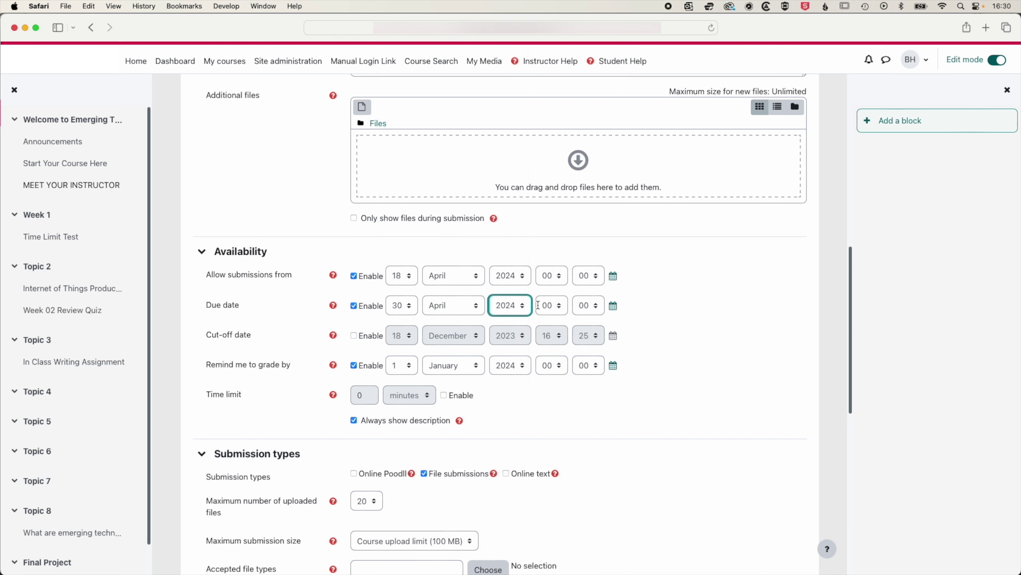
Step: Set the due date's time to 23:59
click(553, 309)
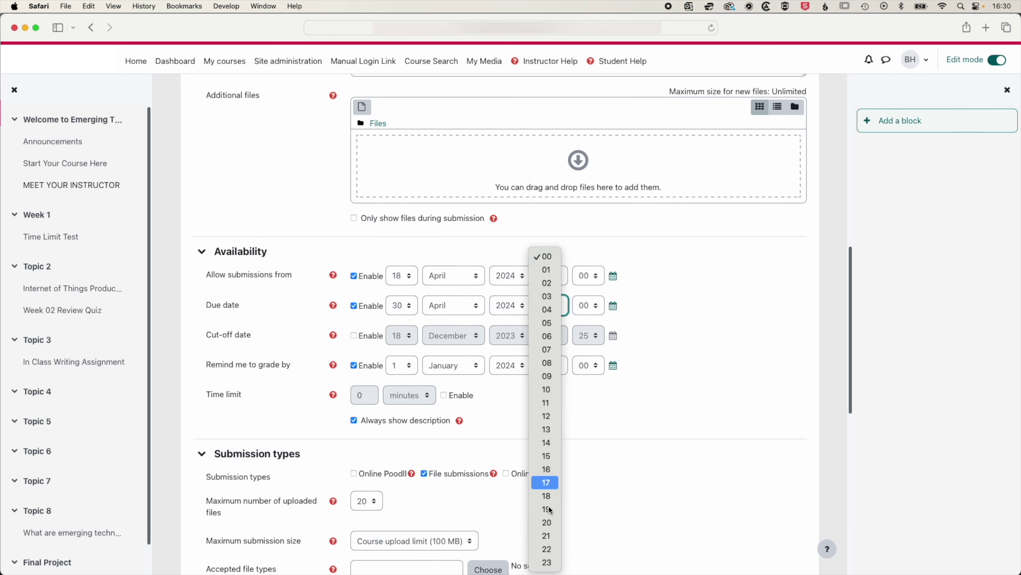
click(546, 563)
click(594, 310)
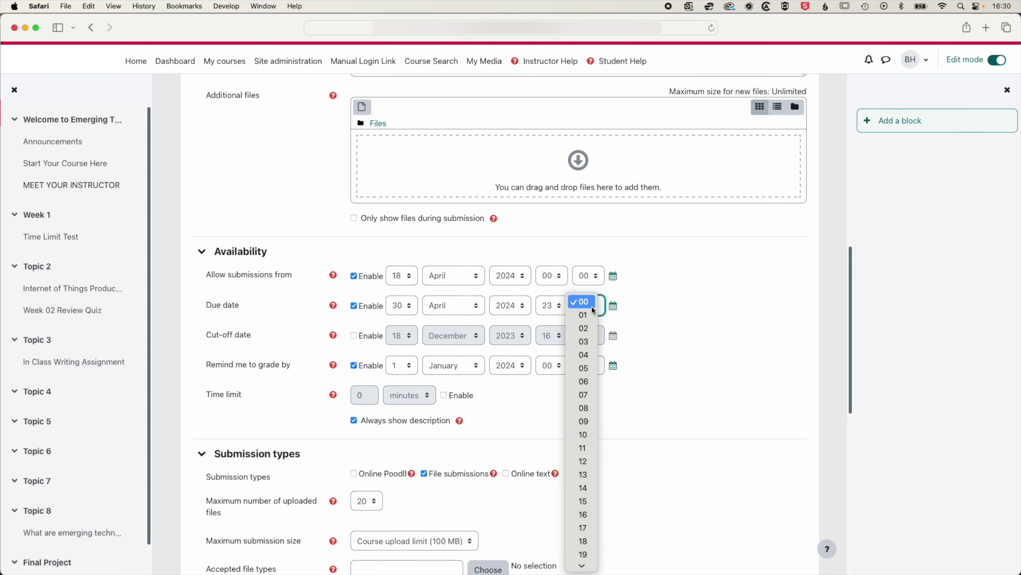
scroll(590, 410, down, 5)
click(582, 562)
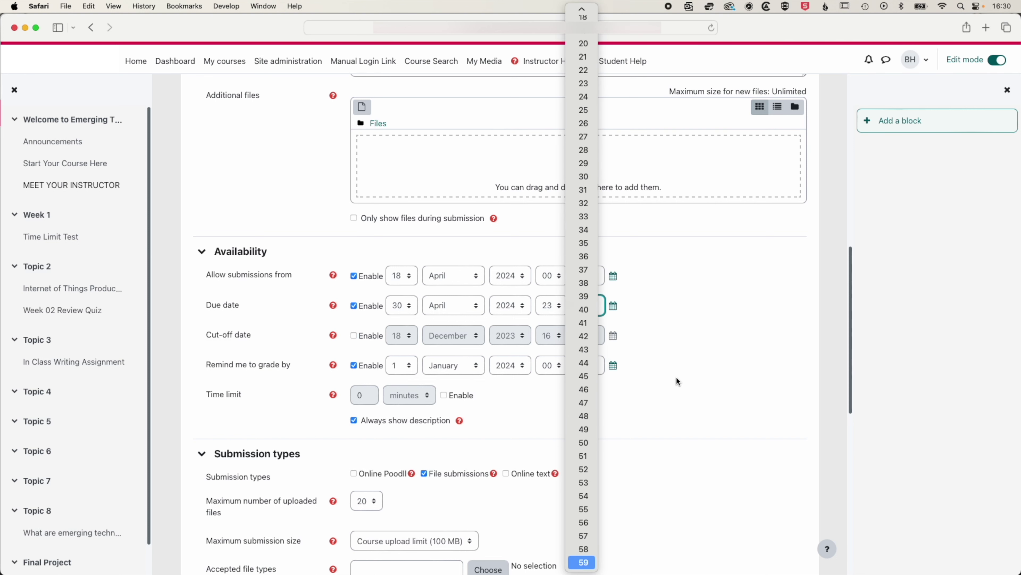
click(693, 329)
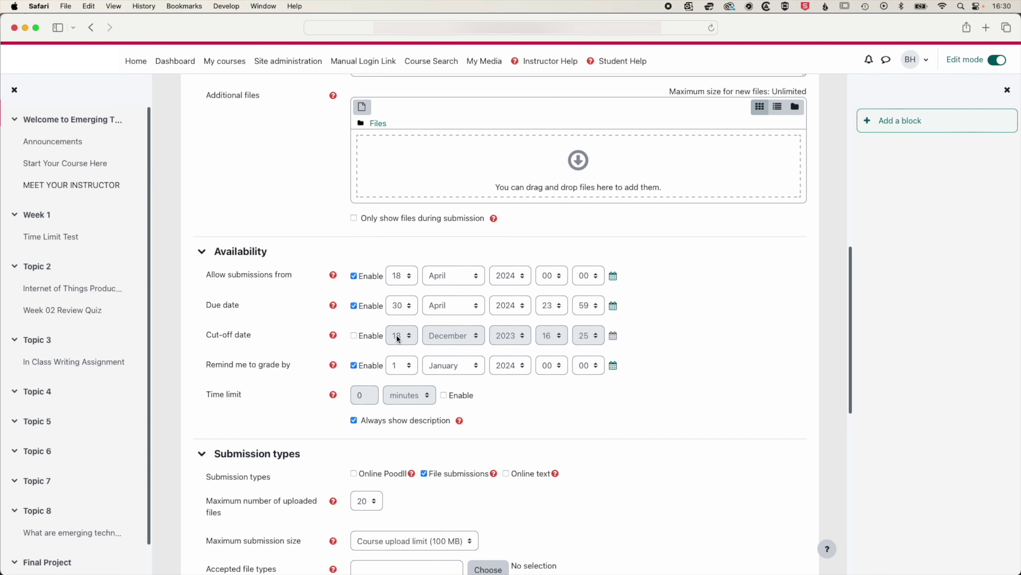
Step: Enable the assignment's cut-off date and set it to 2 May 2024
click(354, 335)
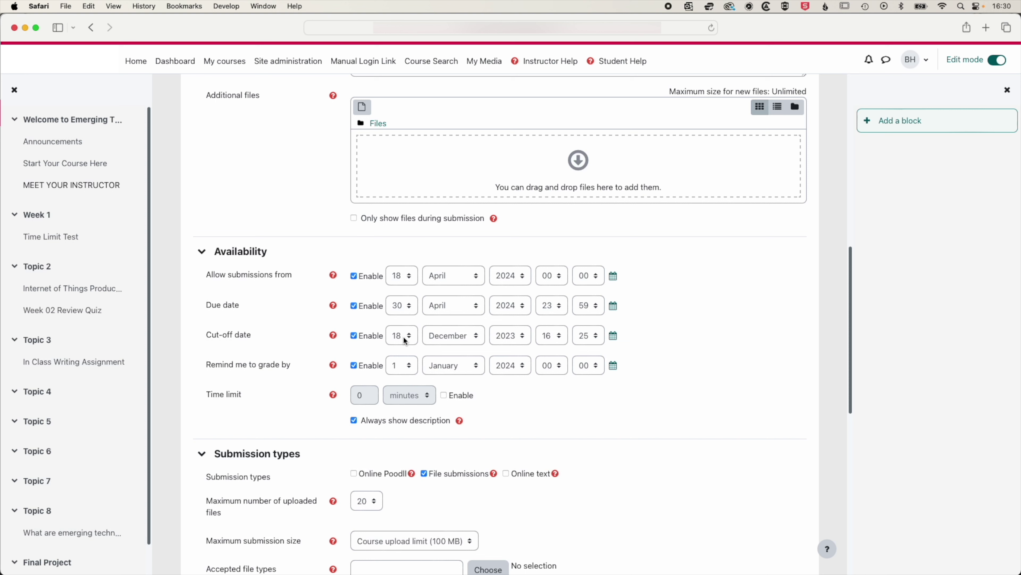
click(403, 336)
click(401, 343)
click(458, 336)
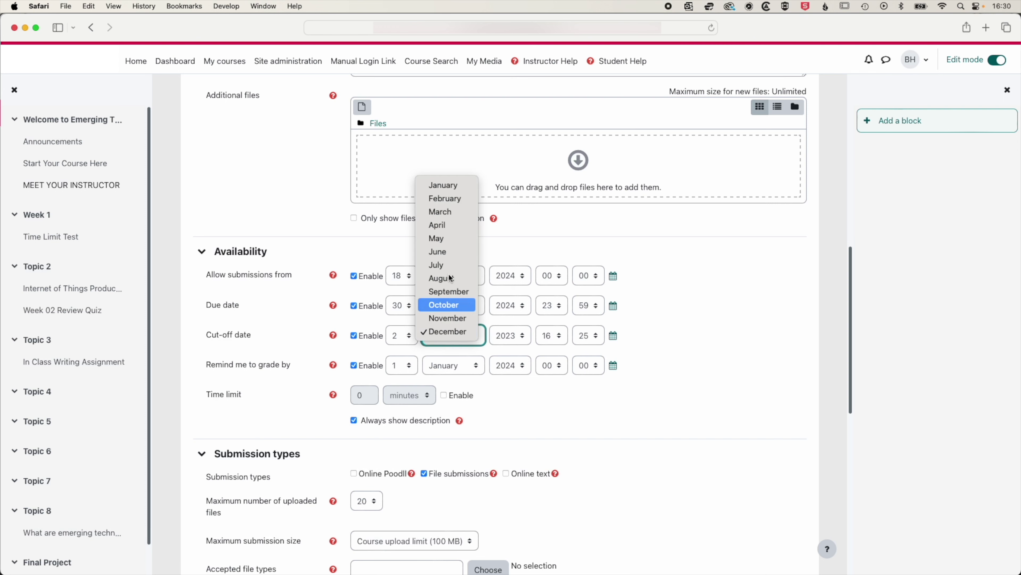
click(446, 236)
click(522, 338)
click(518, 344)
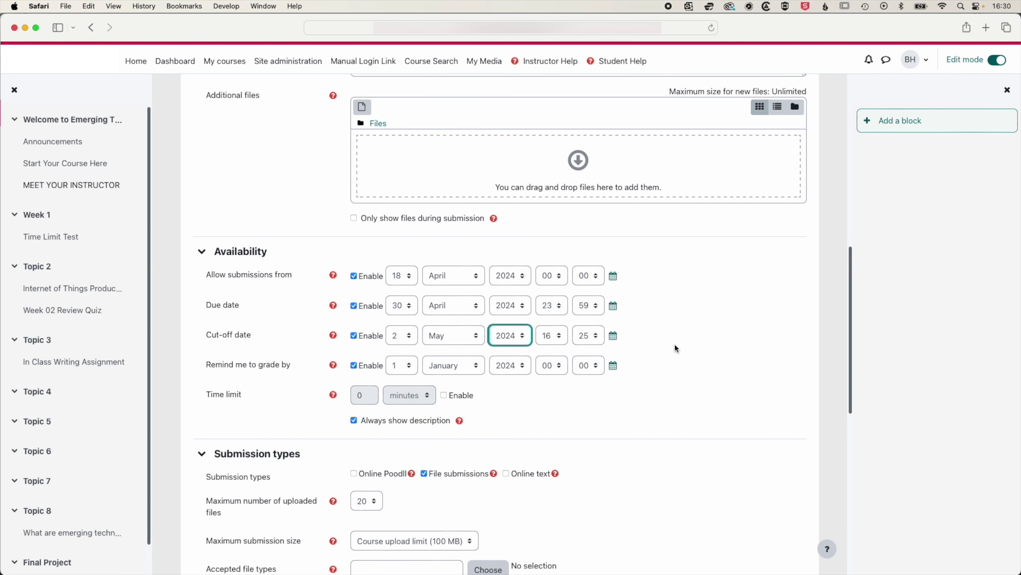
Step: Set the cut-off time to 23:59 and disable the "Remind me to grade by" date
click(562, 337)
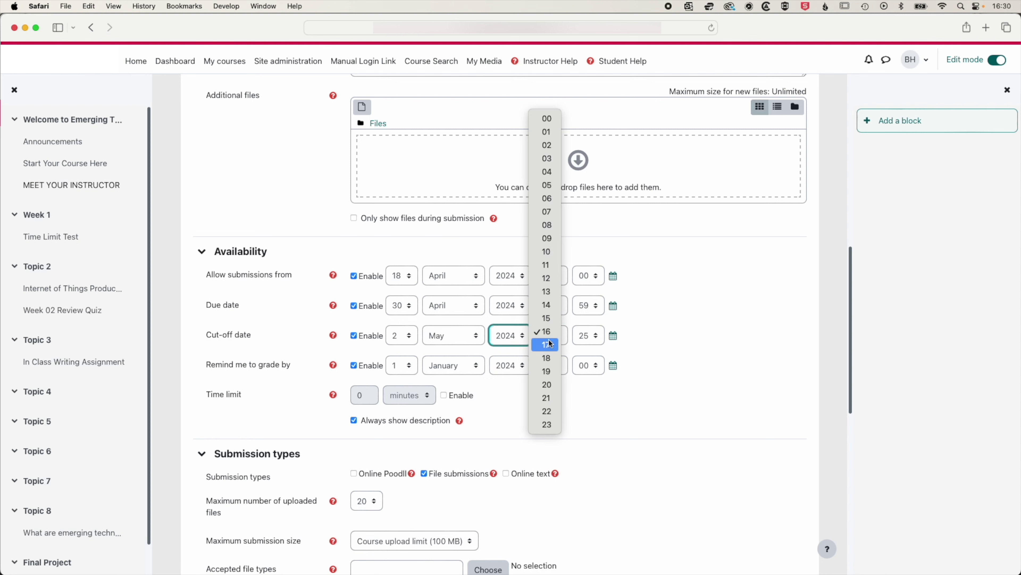
click(548, 424)
click(588, 335)
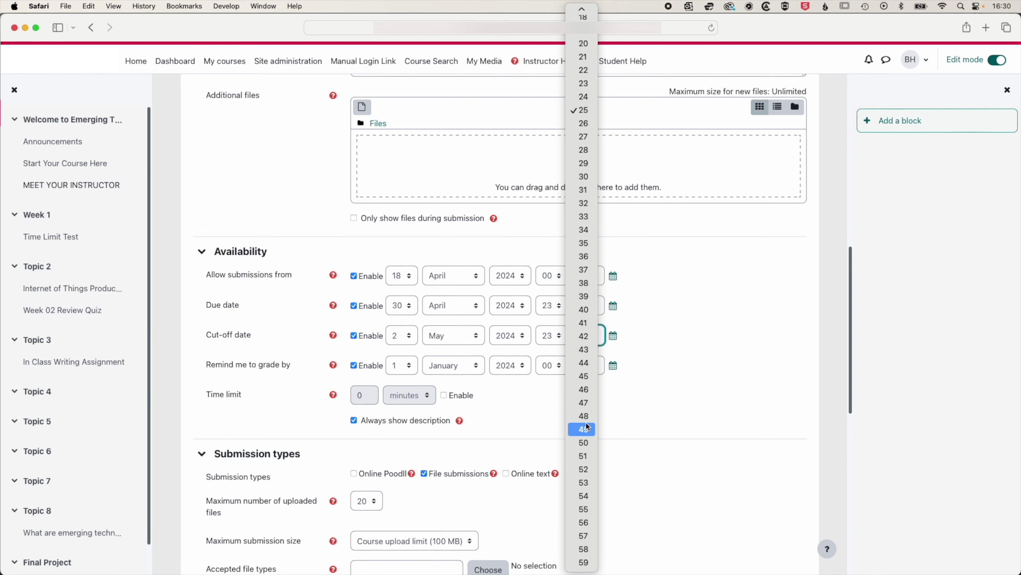
click(583, 563)
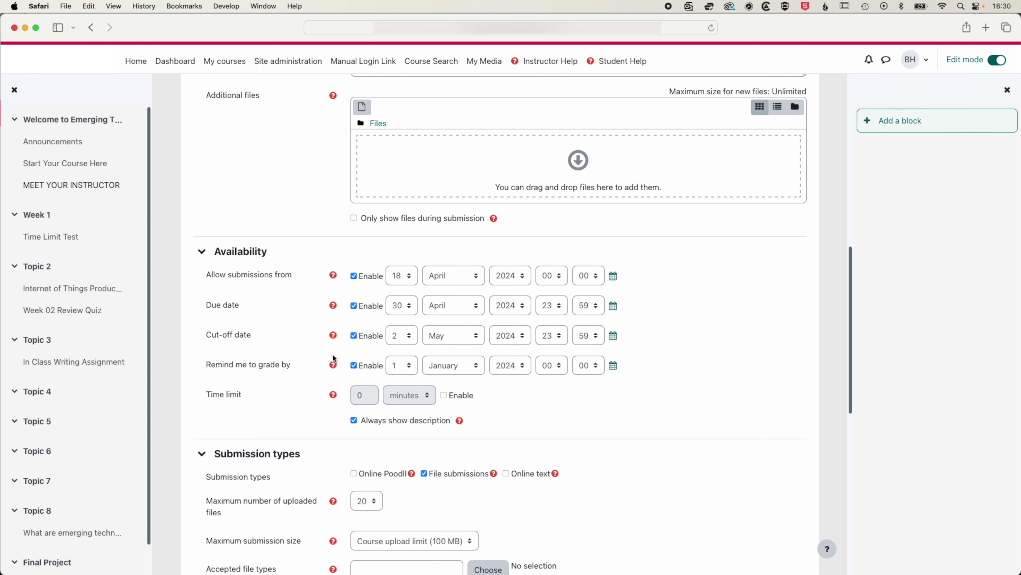
click(354, 365)
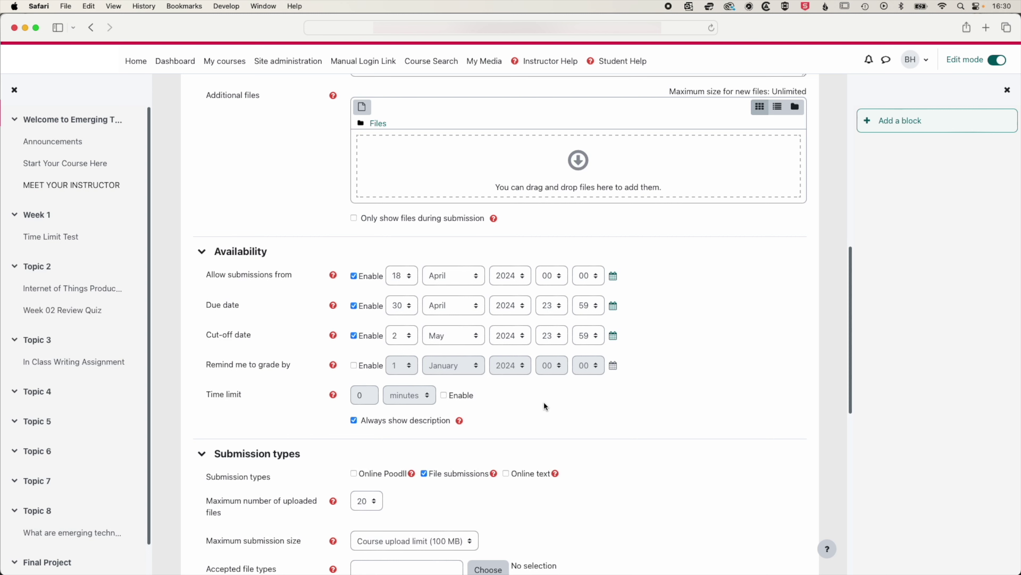
Step: Read the help explanation for the Online Poodll submission type
scroll(686, 405, down, 5)
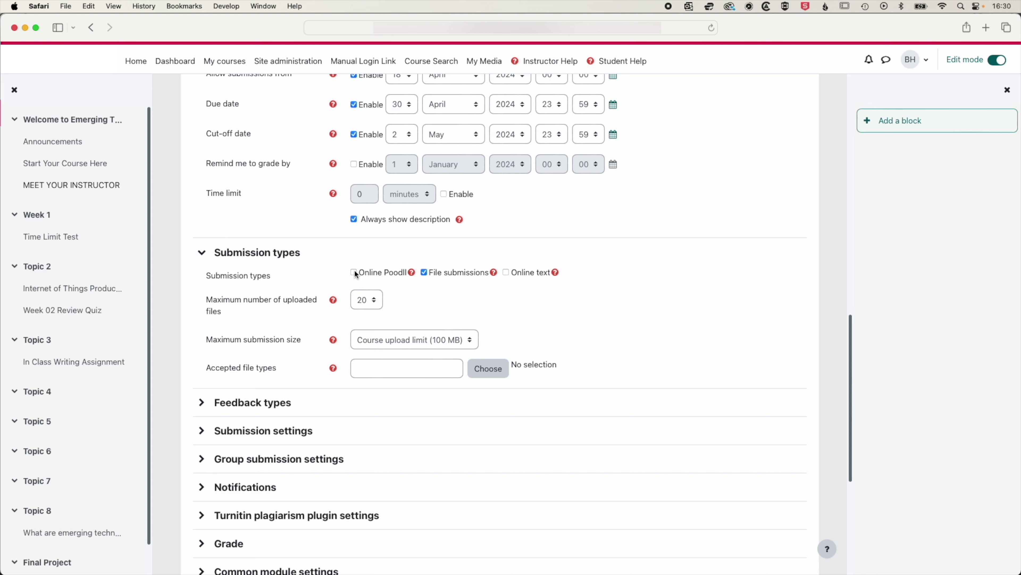
click(412, 274)
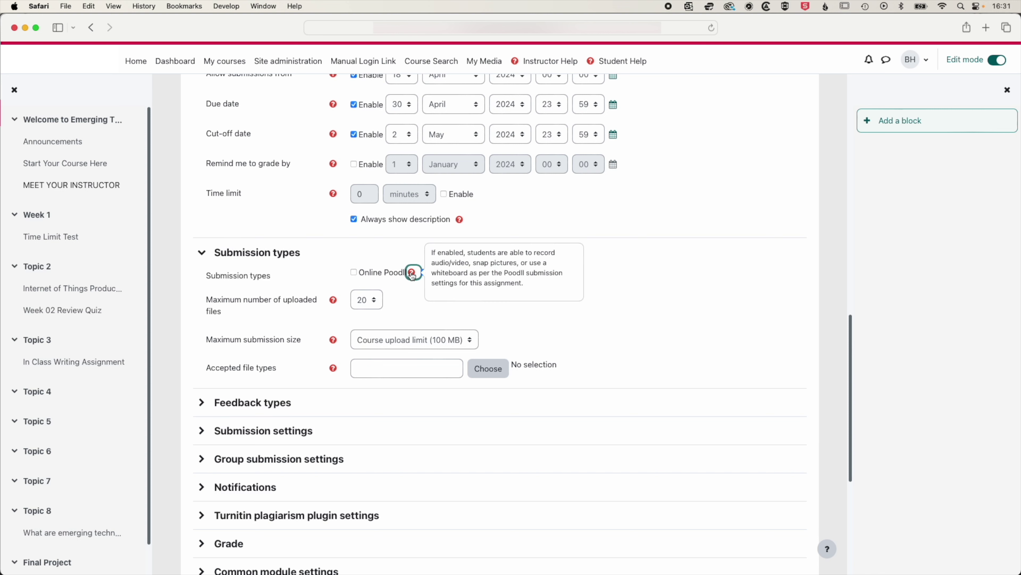
click(388, 283)
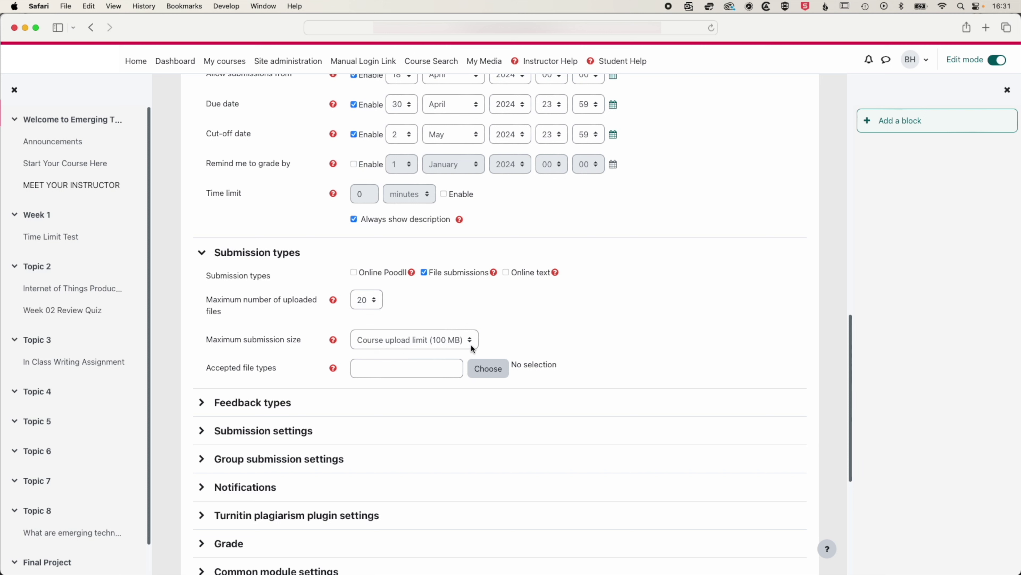
Step: Restrict the accepted file types to Word 2007 document .docx and Word document .doc, and save the selection
click(487, 373)
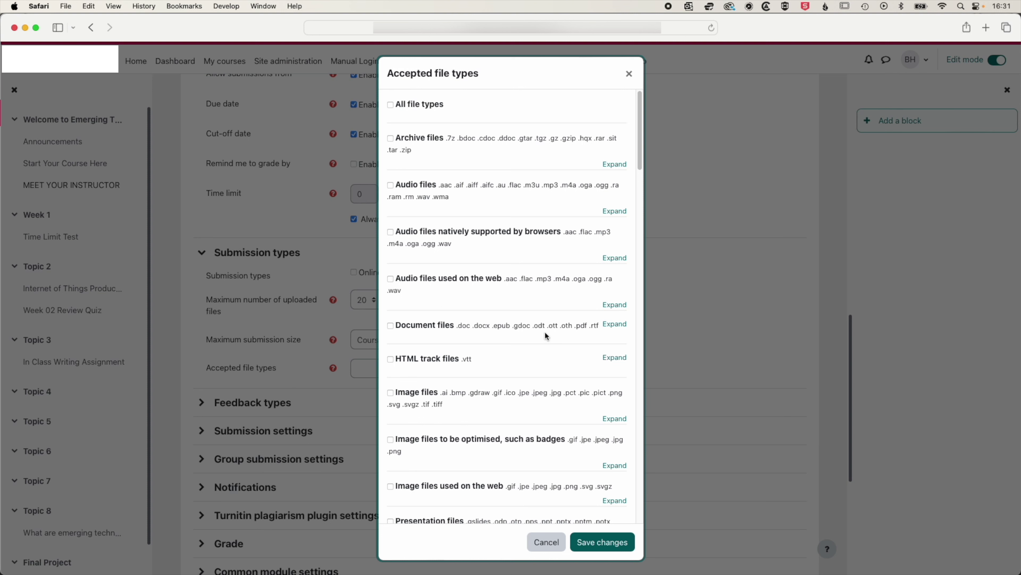
click(617, 324)
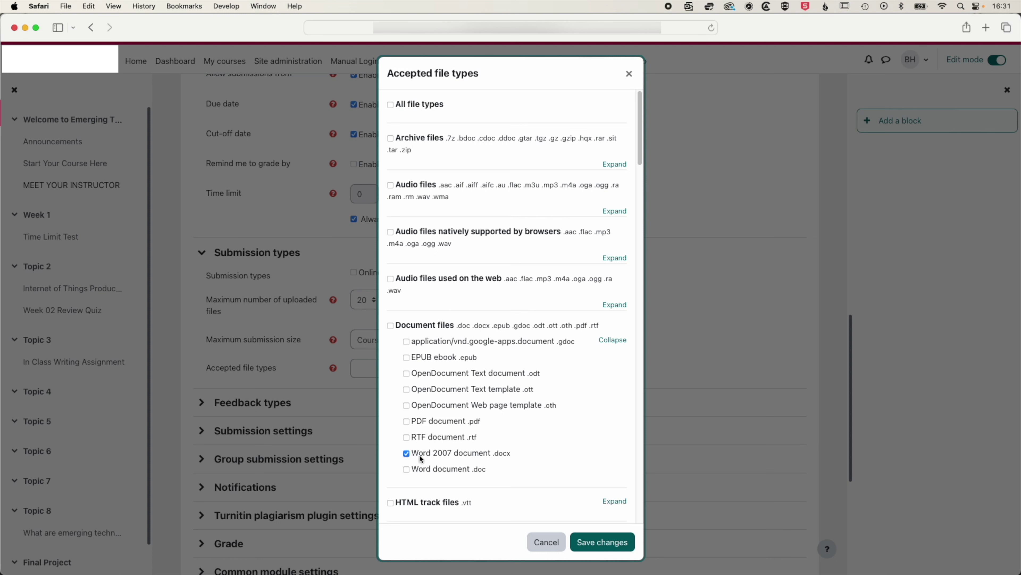
click(407, 469)
click(607, 546)
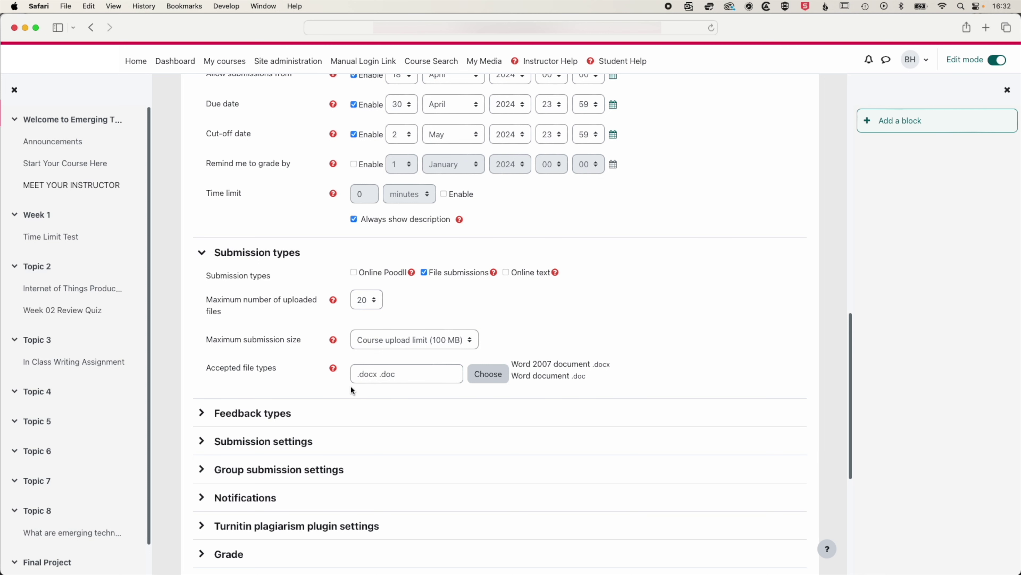
Step: Expand and review the assignment's feedback types and submission settings
scroll(585, 366, down, 5)
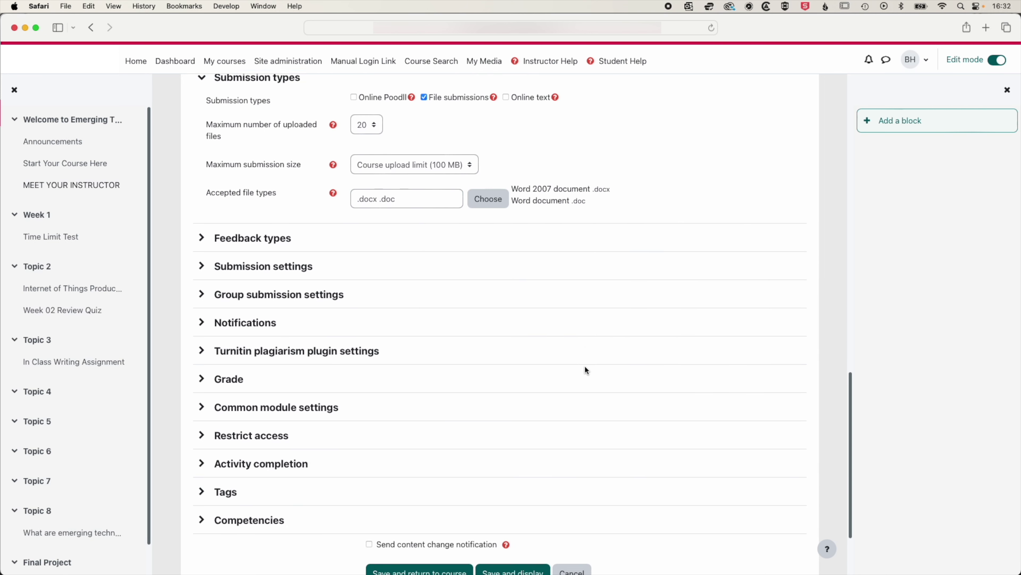
click(201, 199)
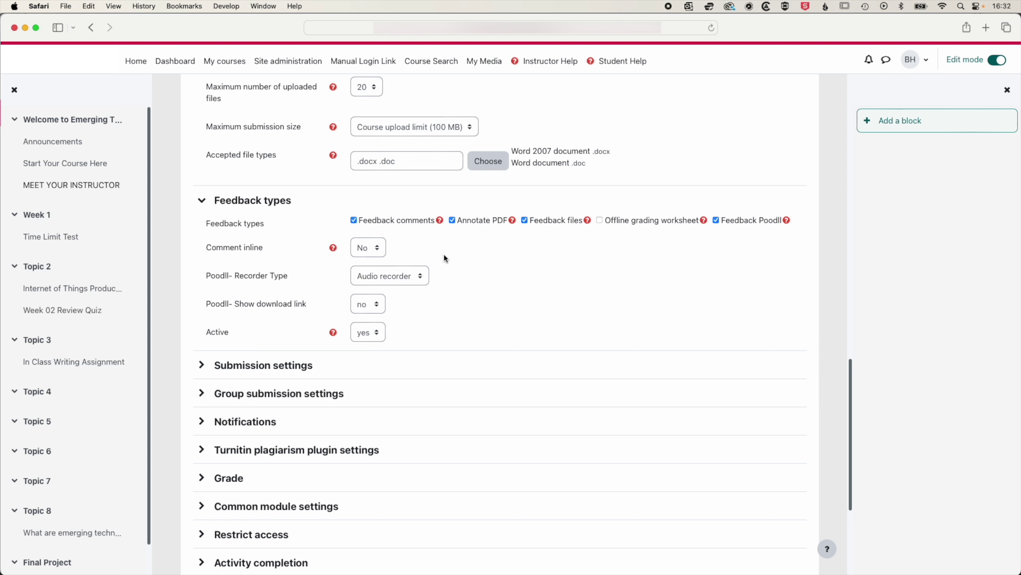
scroll(528, 265, down, 5)
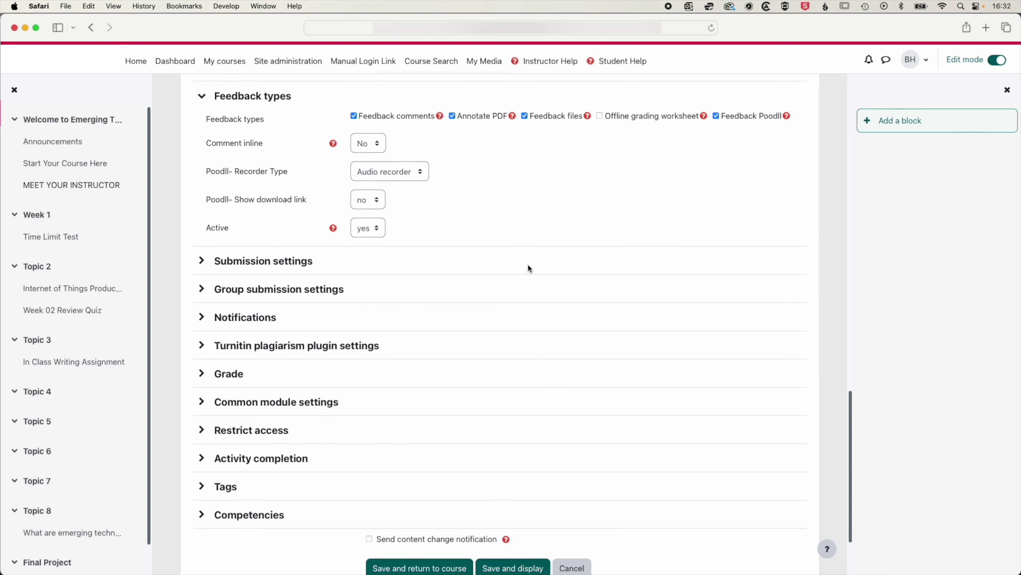
click(203, 256)
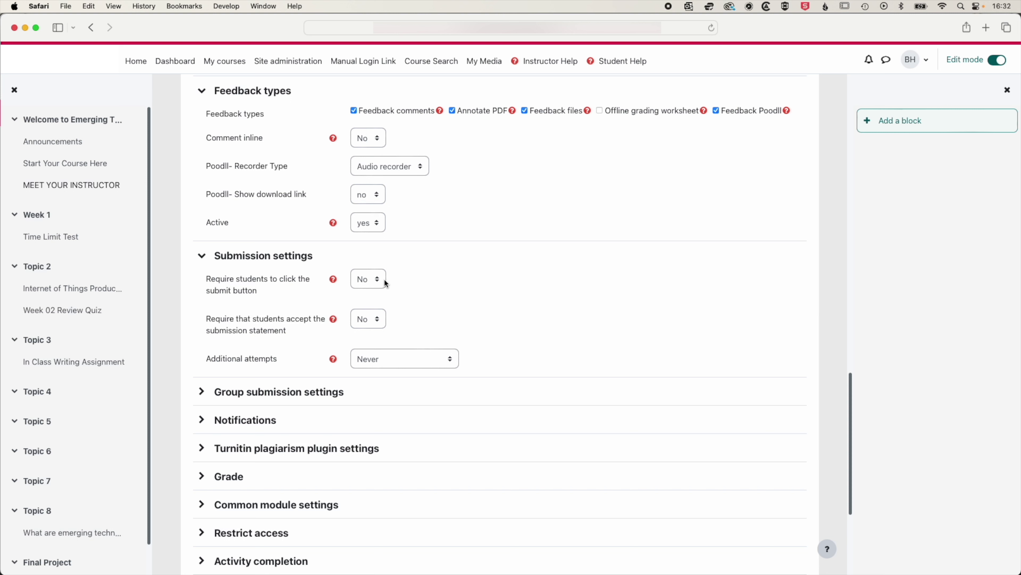
scroll(418, 277, down, 3)
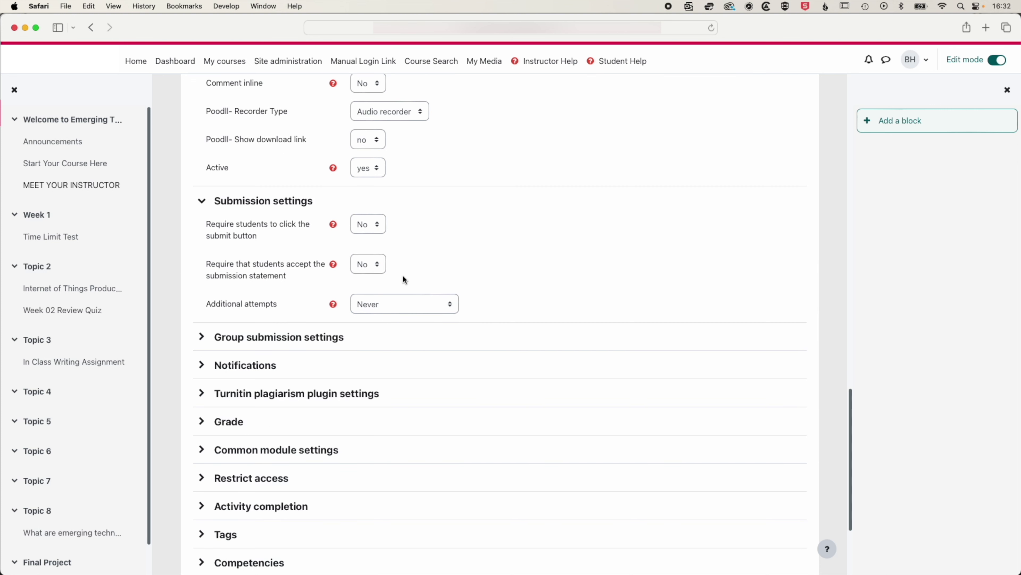
Step: Enable Turnitin for the assignment in the Turnitin plagiarism plugin settings
scroll(466, 230, down, 5)
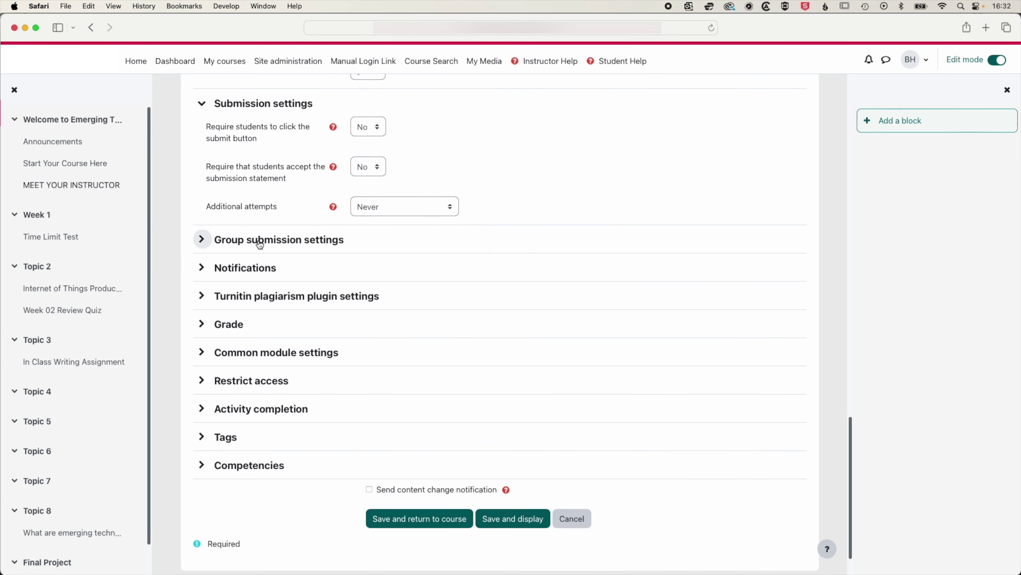
scroll(439, 240, down, 2)
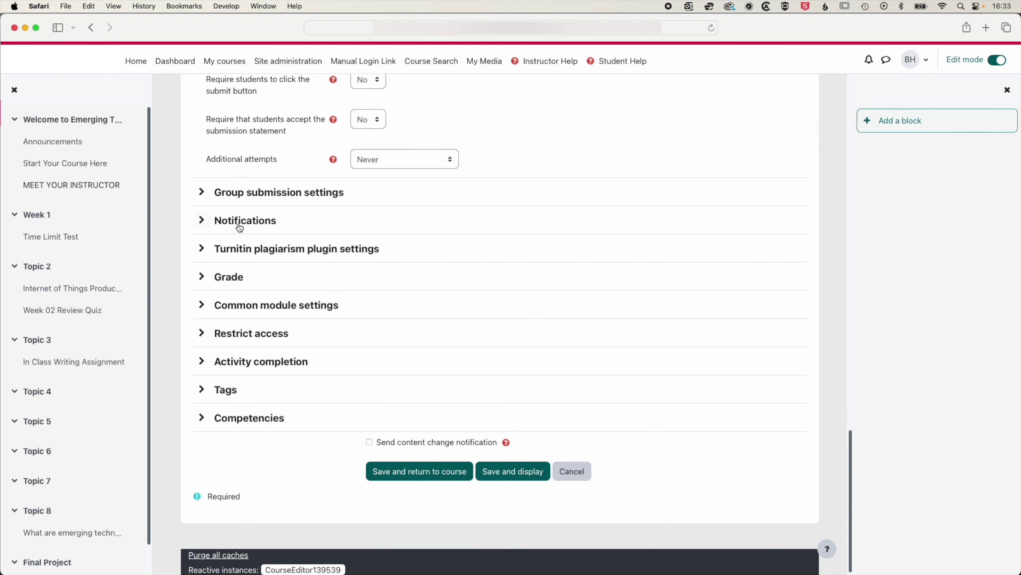
click(284, 252)
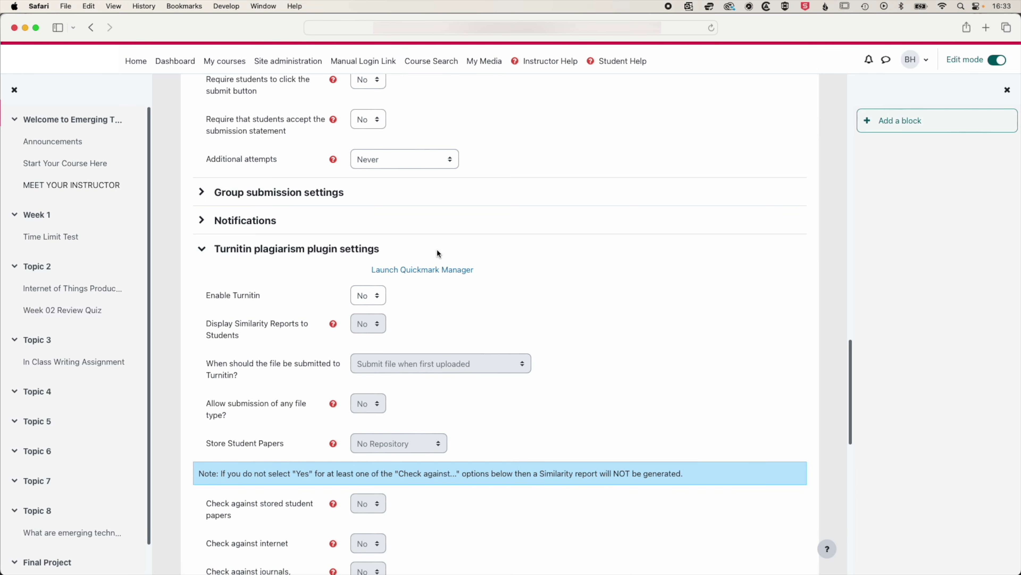
scroll(523, 257, down, 3)
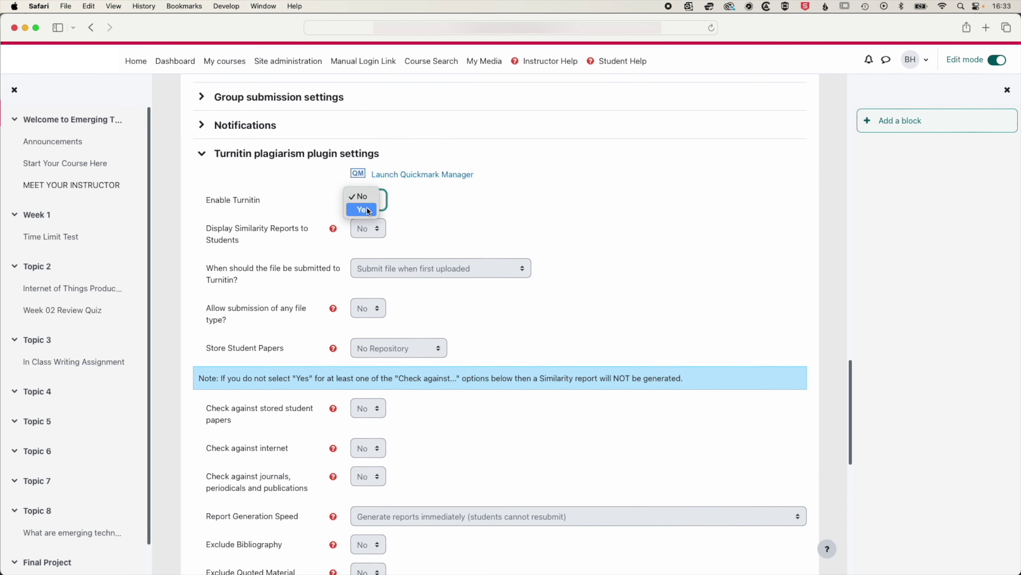
click(366, 207)
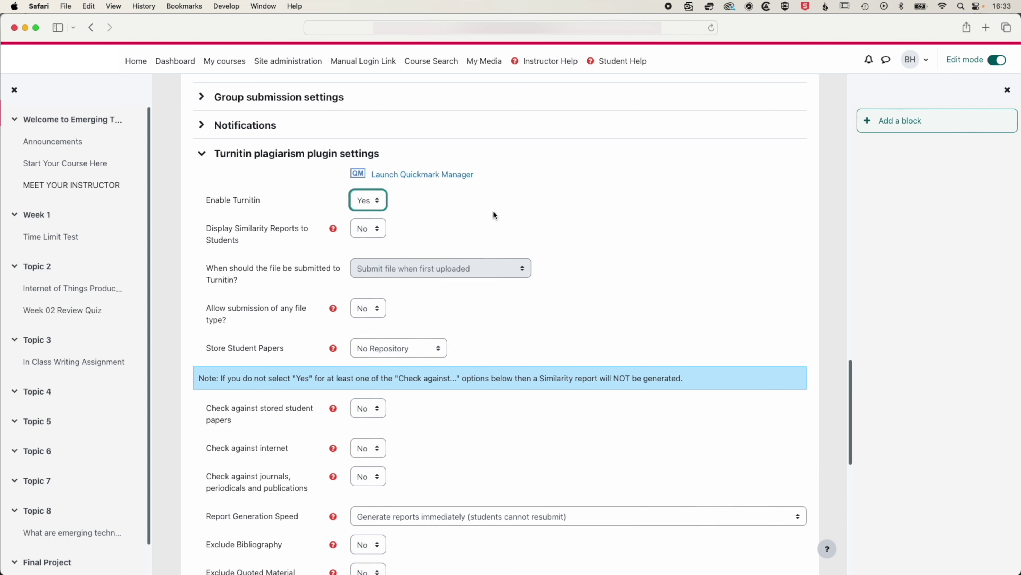
click(517, 212)
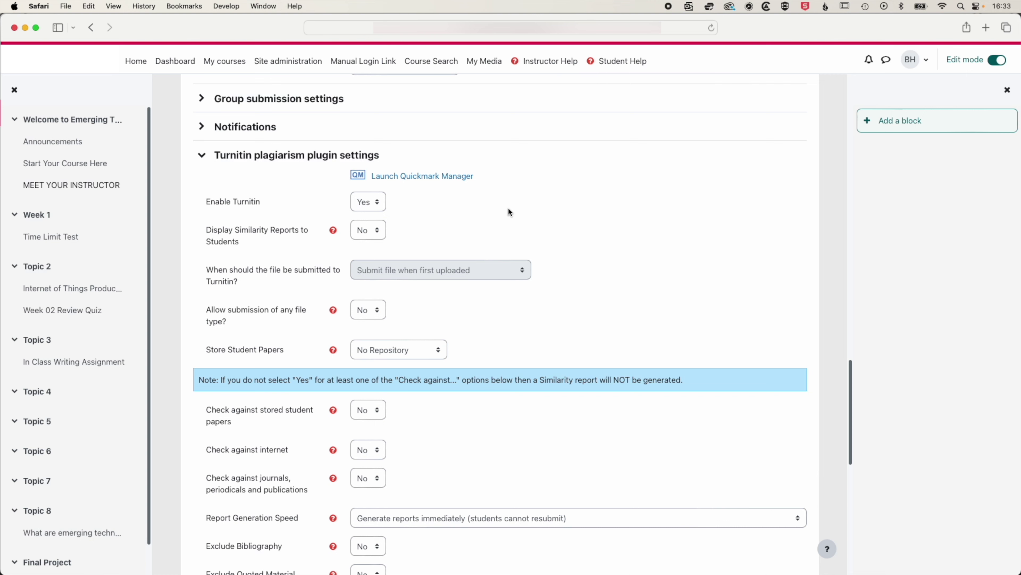
Step: Set the Turnitin checks against stored student papers, the internet, and journals, periodicals and publications all to Yes
scroll(509, 210, down, 5)
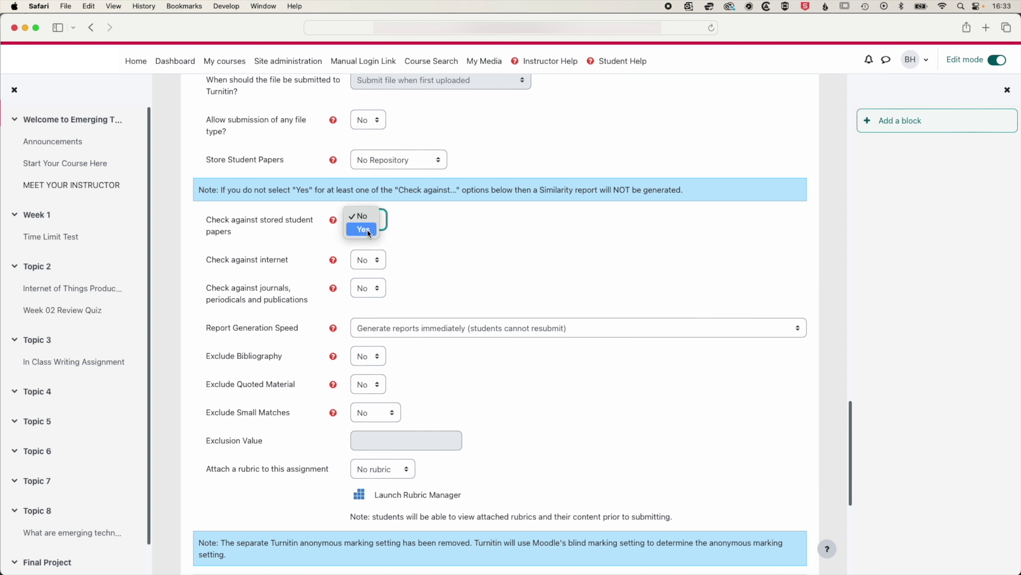
click(369, 260)
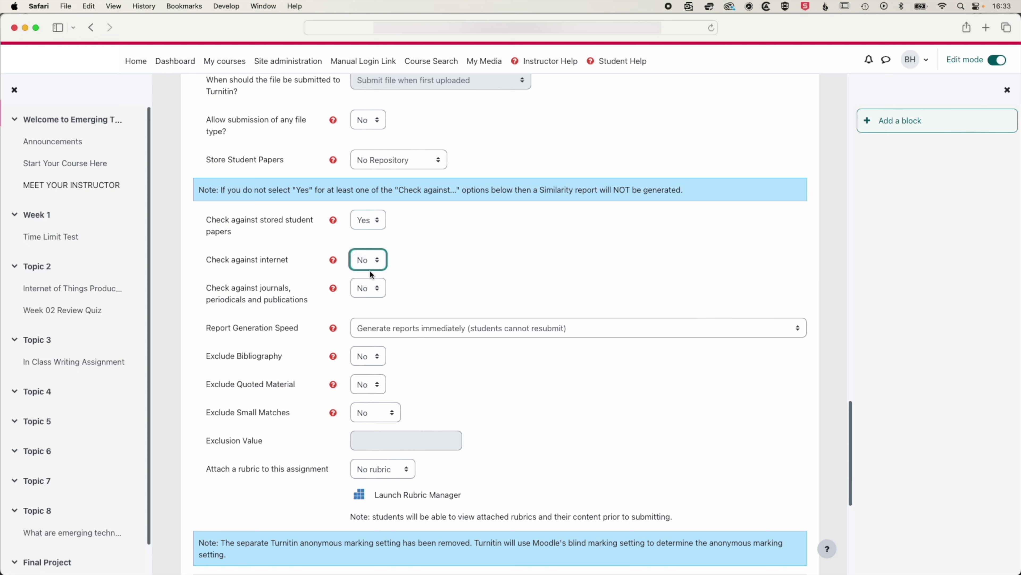
click(369, 293)
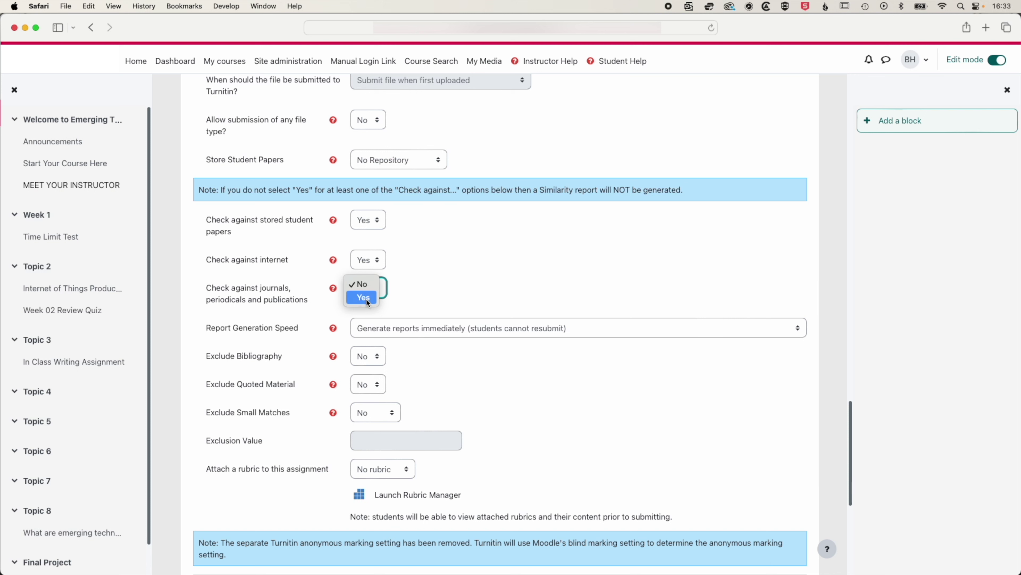
click(451, 287)
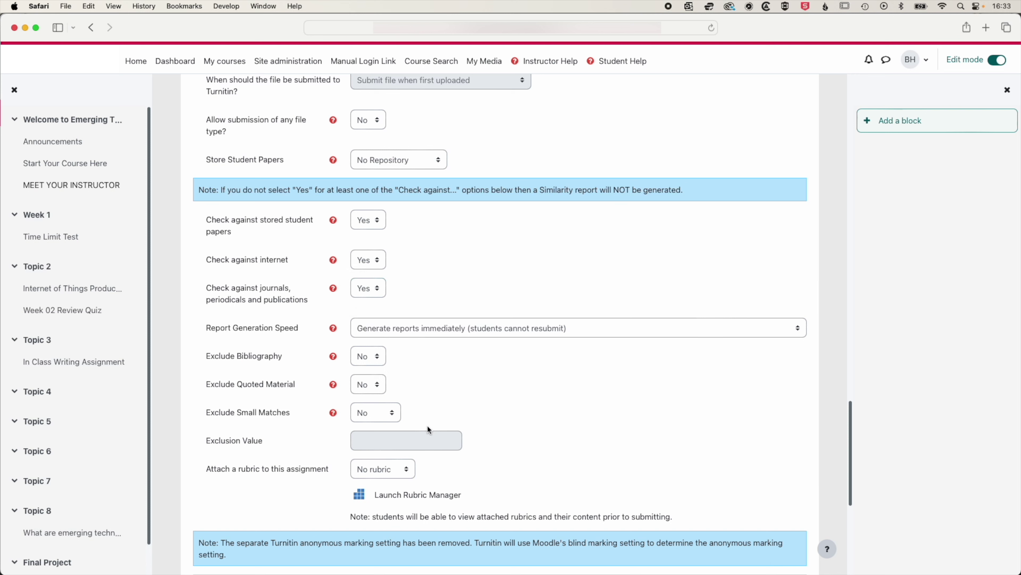
Step: In the assignment's Grade settings, set the grading method to Rubric and the grade category to Final Project
scroll(447, 358, down, 4)
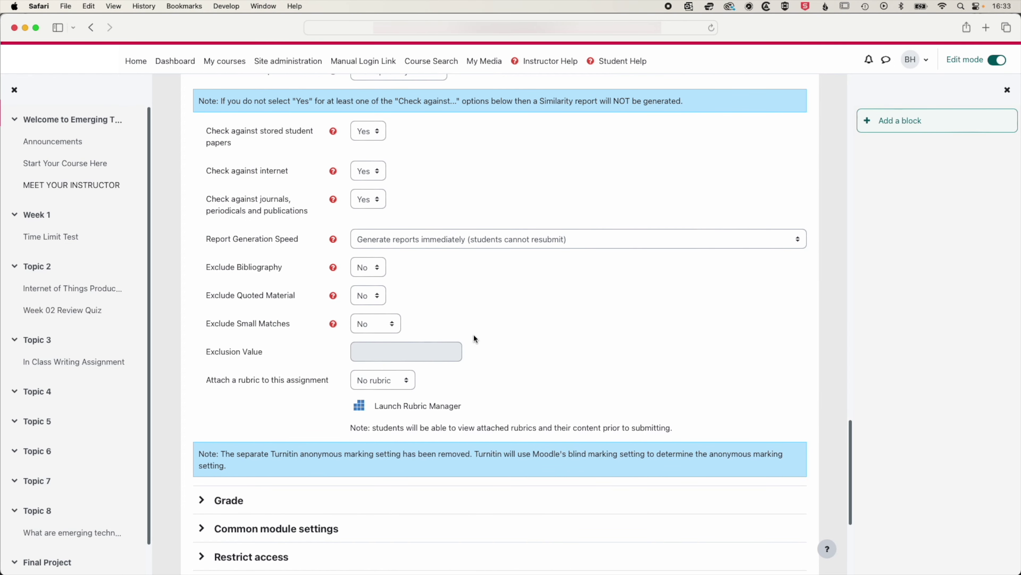
scroll(486, 327, down, 10)
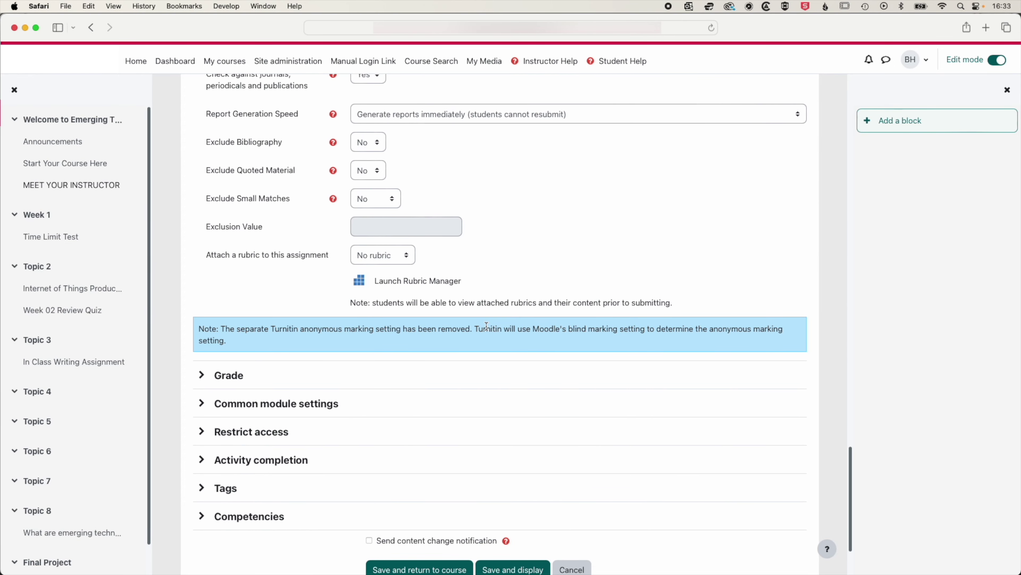
click(203, 282)
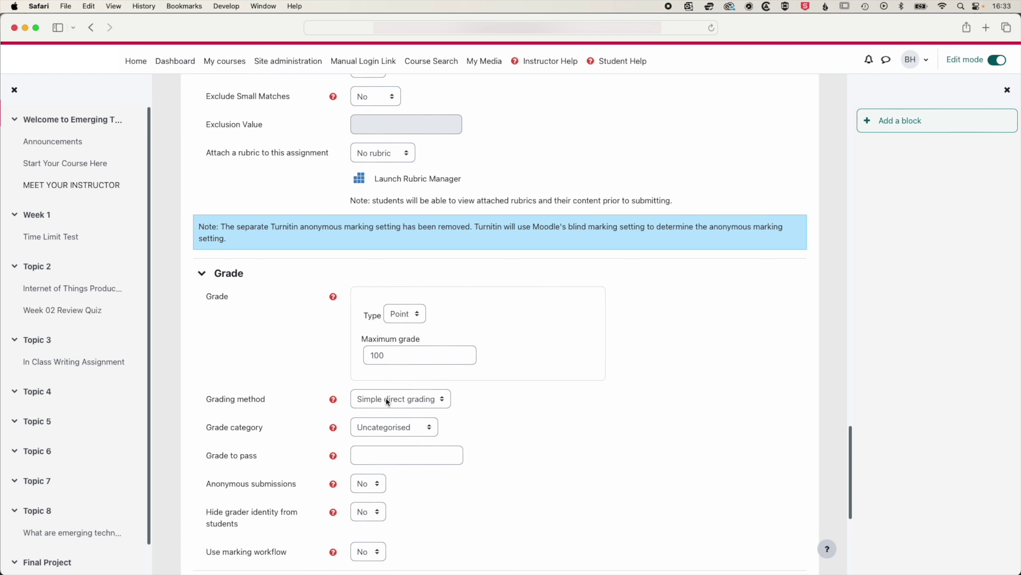
click(401, 400)
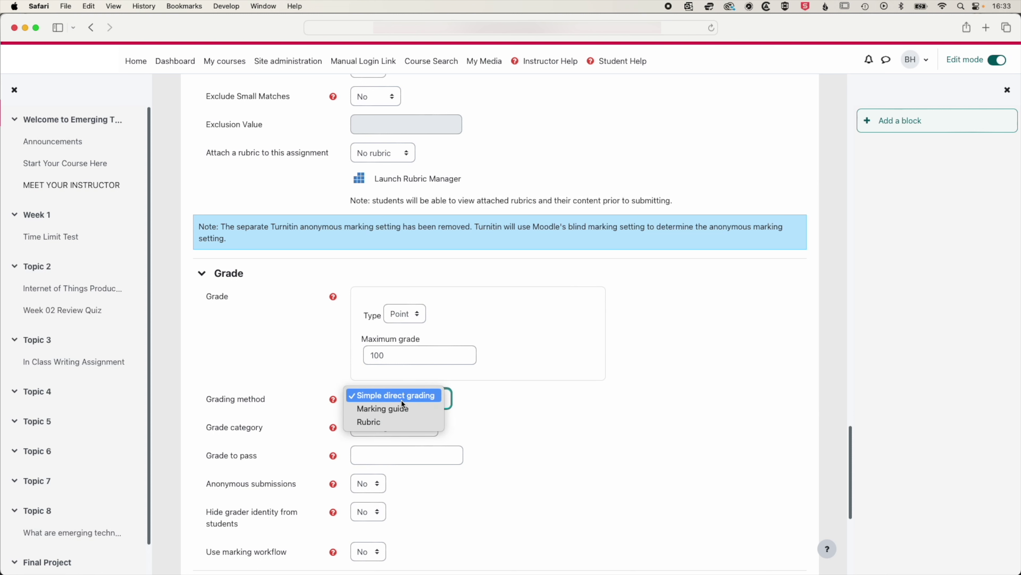
click(387, 422)
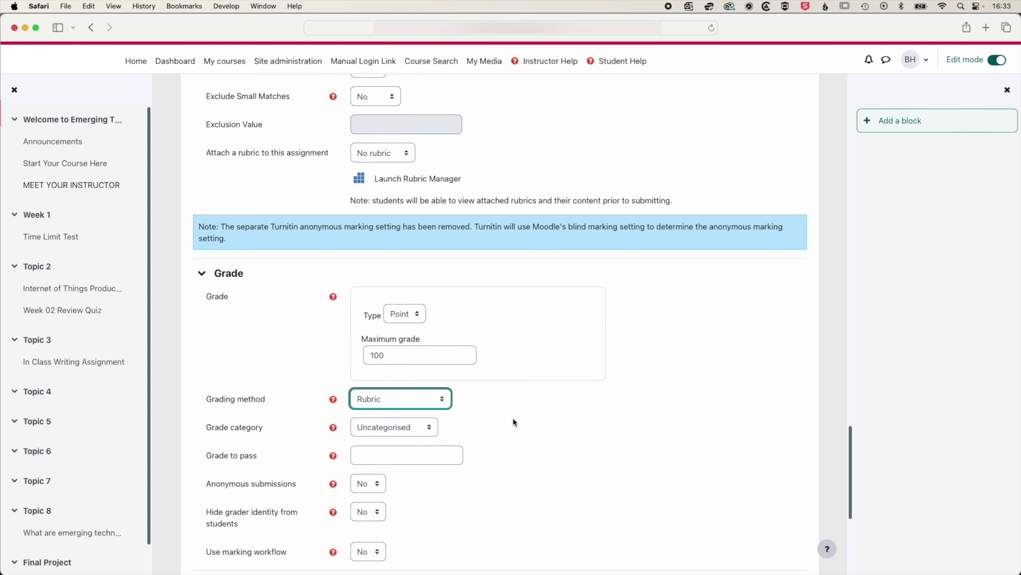
scroll(563, 421, down, 5)
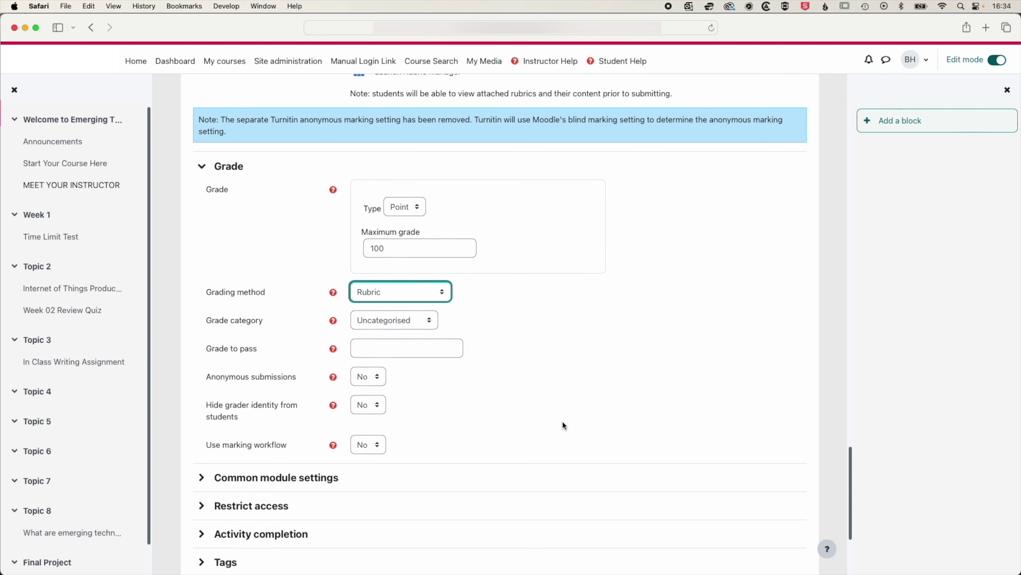
click(407, 325)
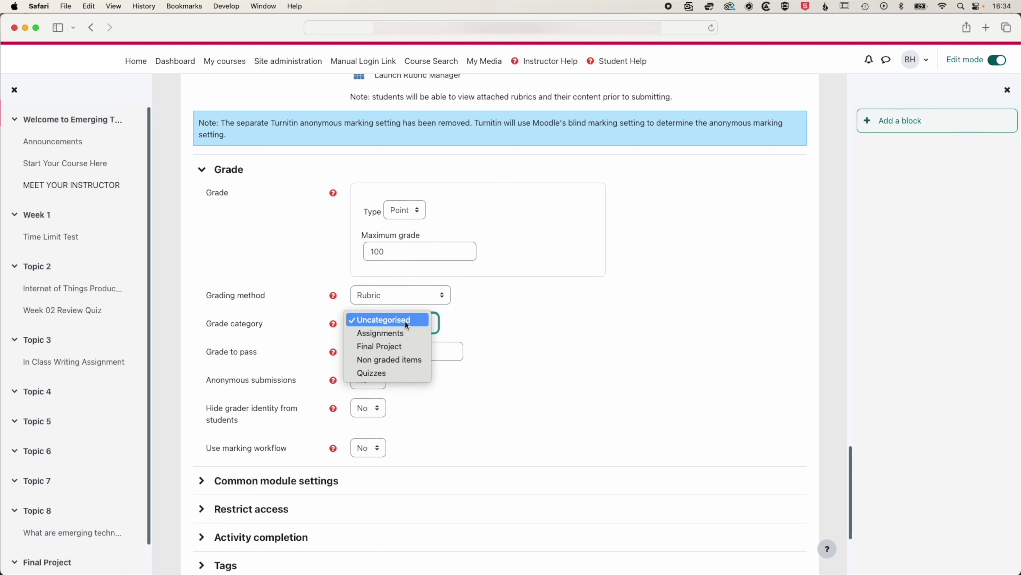
click(395, 345)
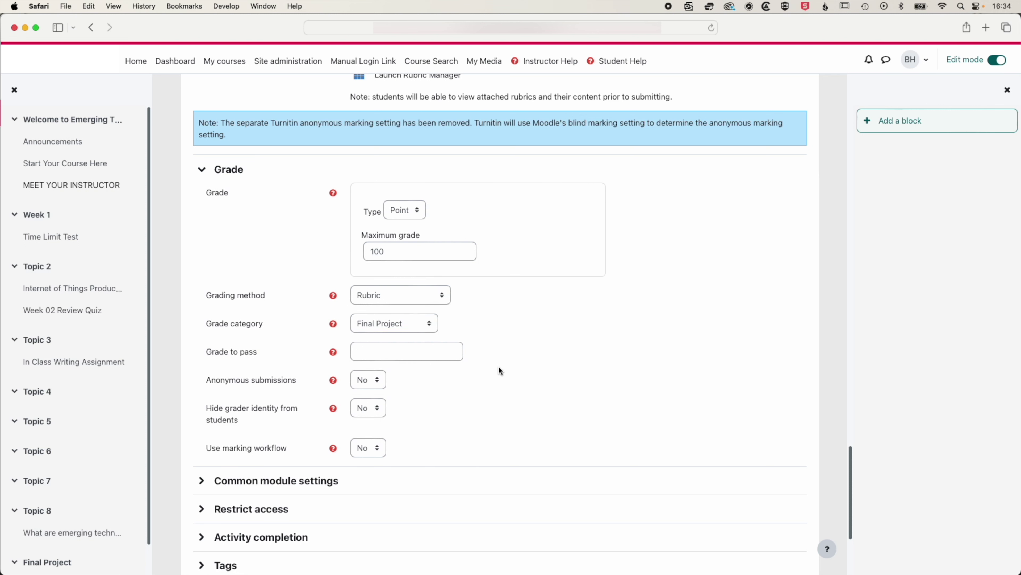
Step: Review the restriction types that can be added under the assignment's Restrict access settings
scroll(518, 367, down, 3)
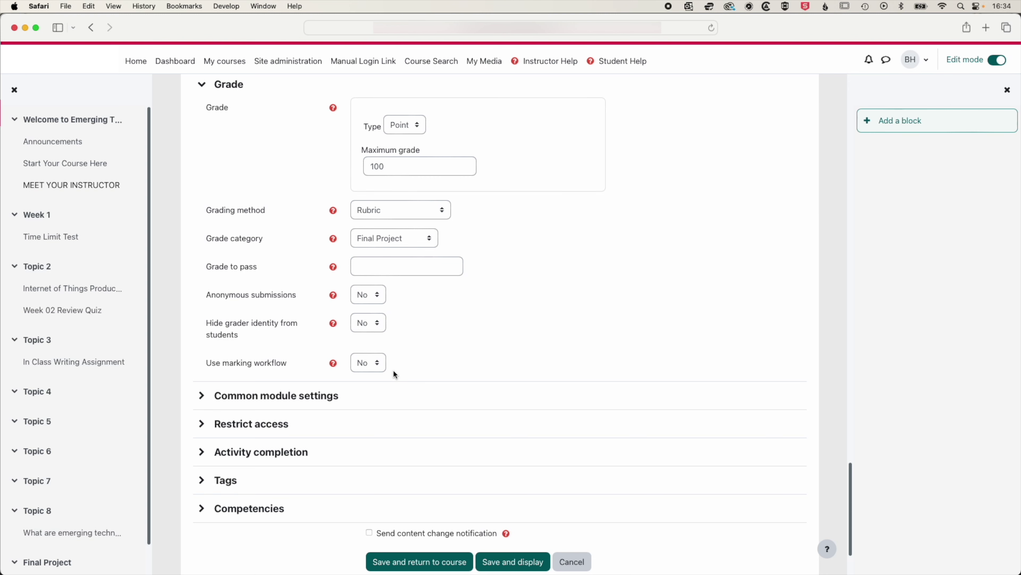
scroll(426, 364, down, 5)
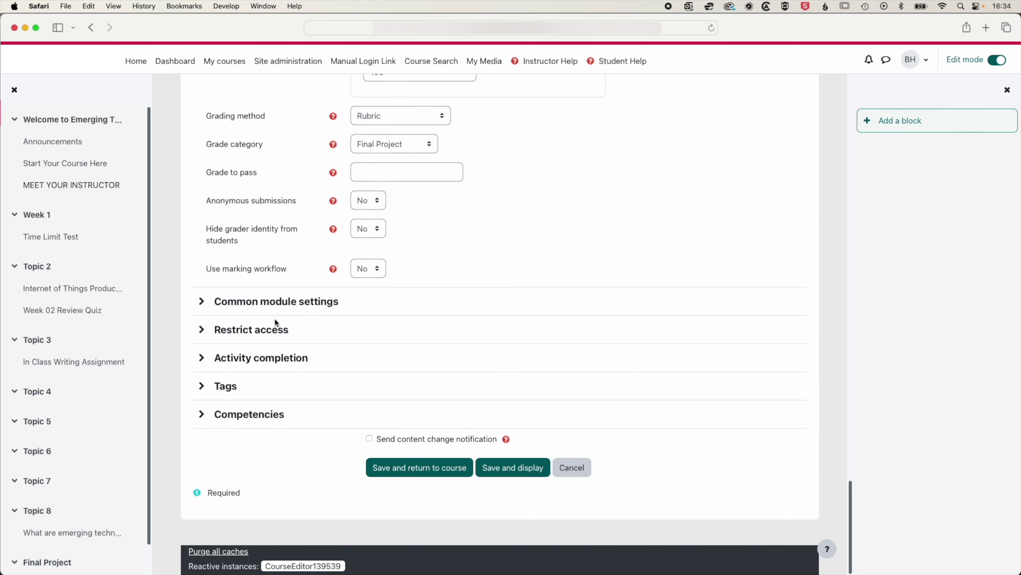
click(256, 332)
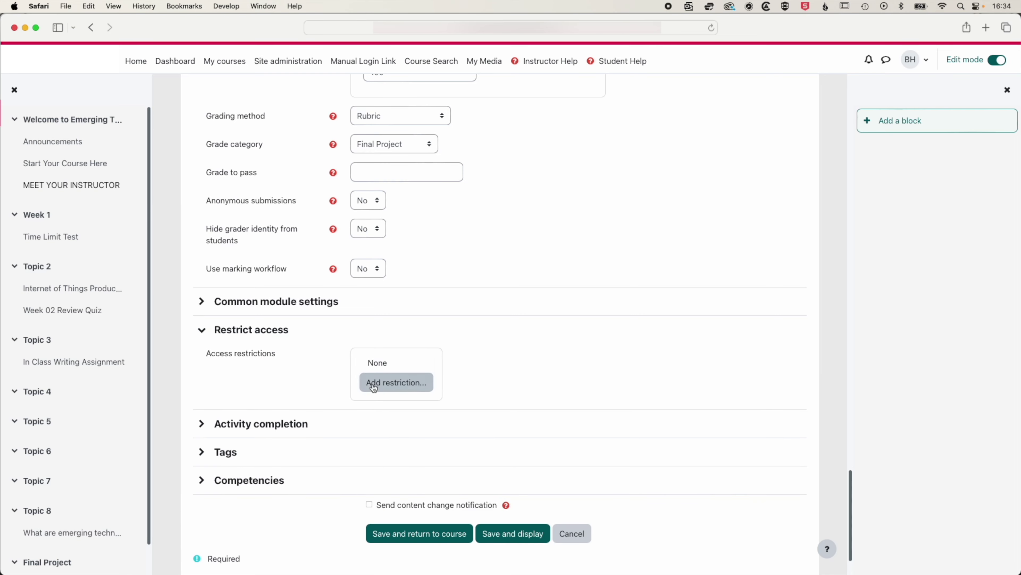
click(385, 386)
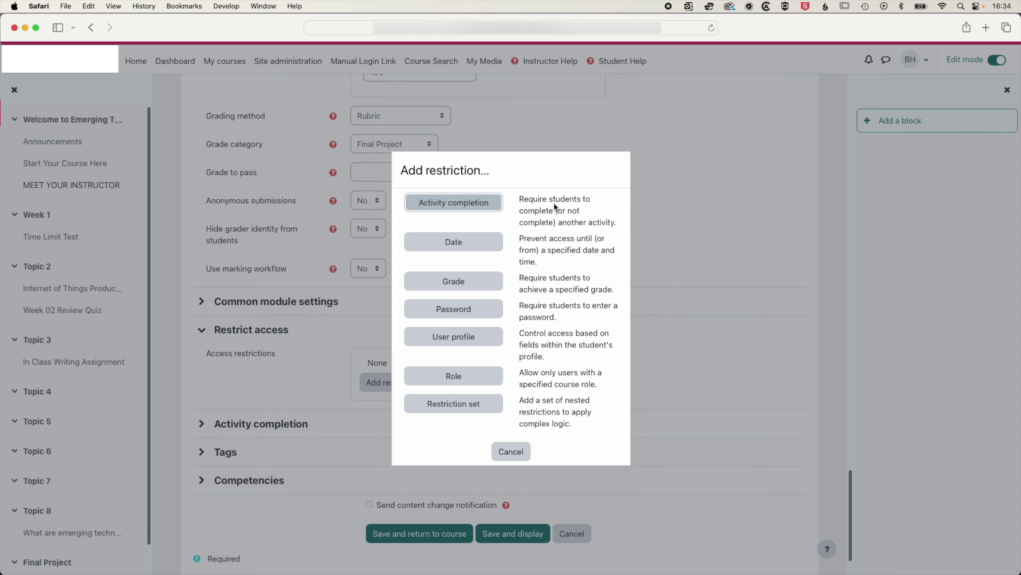
click(515, 451)
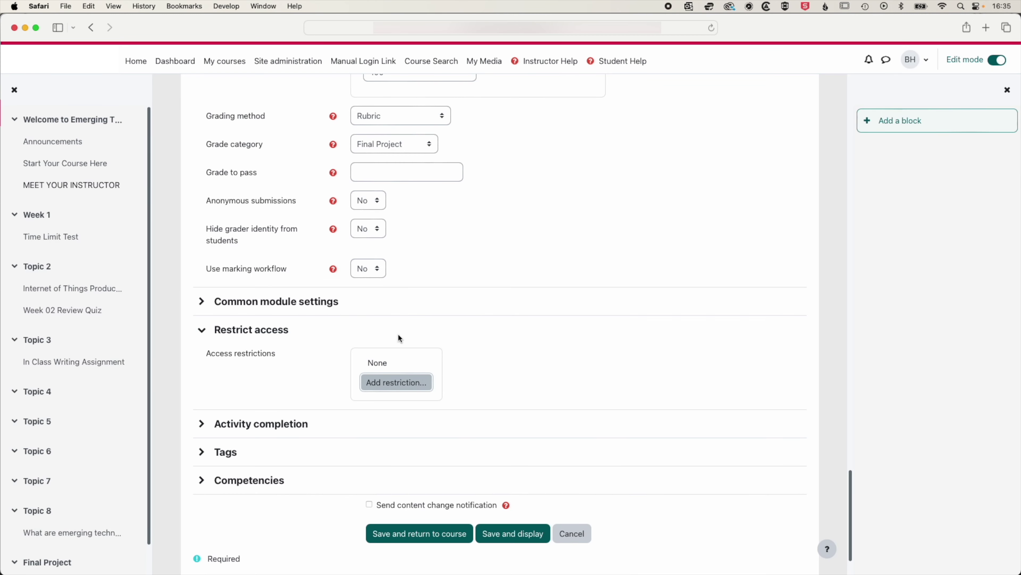
Step: Set completion tracking to Show activity as complete when conditions are met, and save and display the assignment
scroll(259, 380, down, 3)
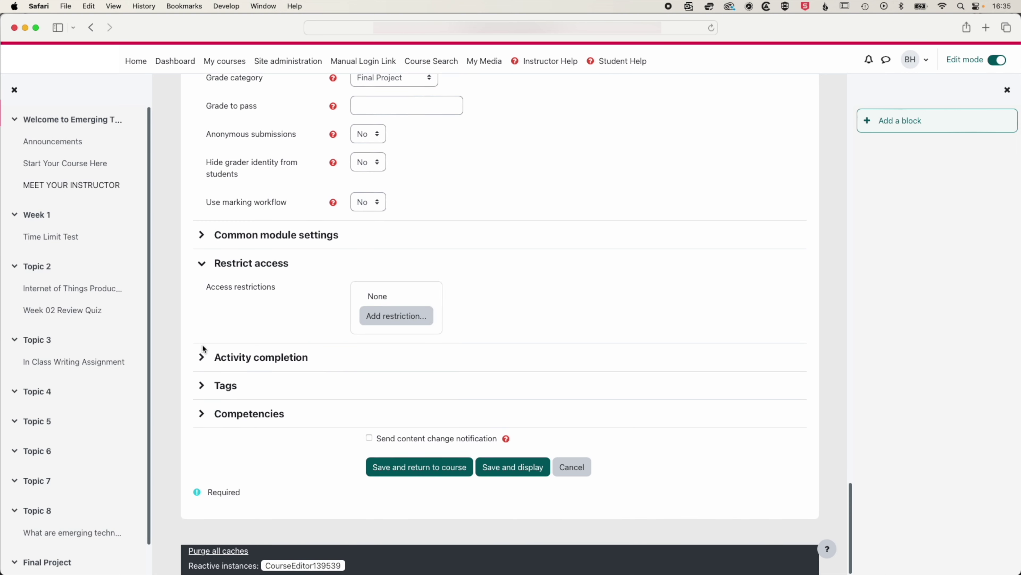
click(203, 358)
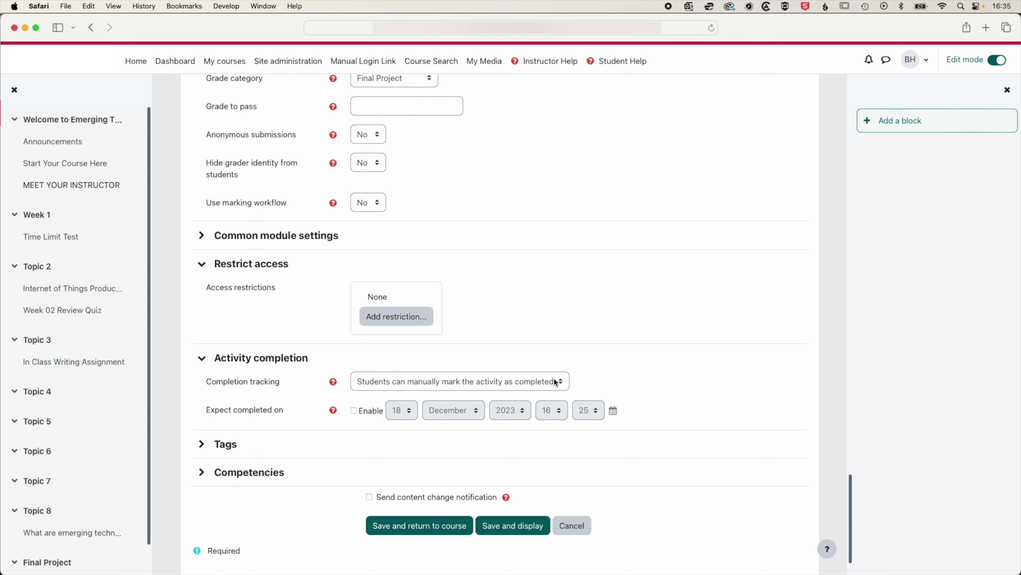
click(526, 380)
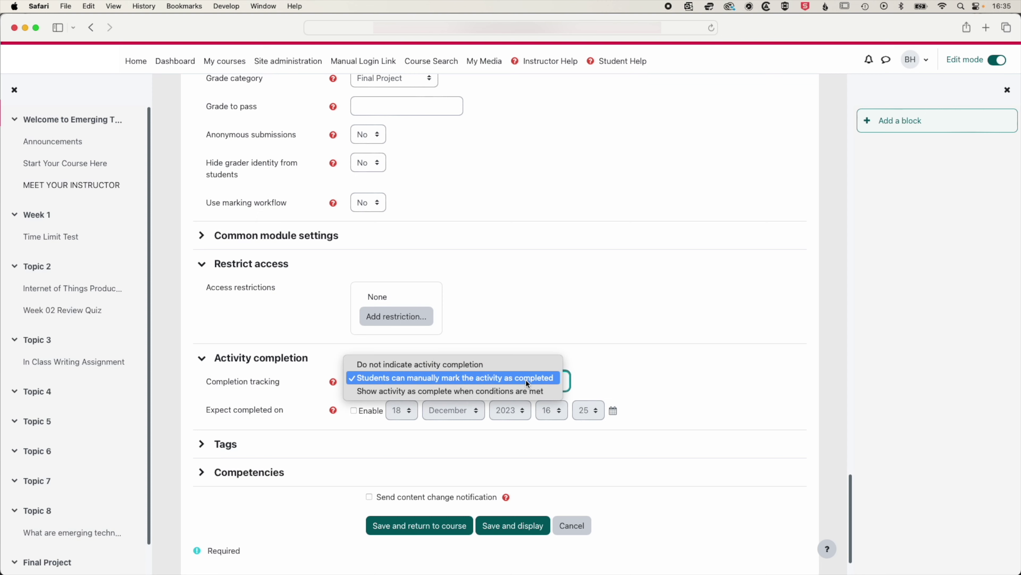
click(464, 365)
click(463, 380)
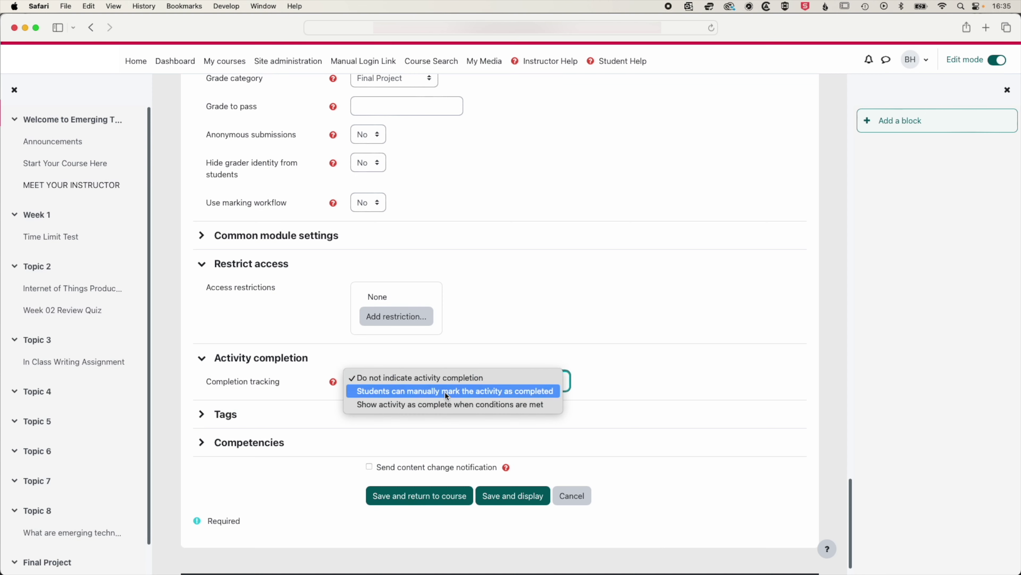
click(435, 405)
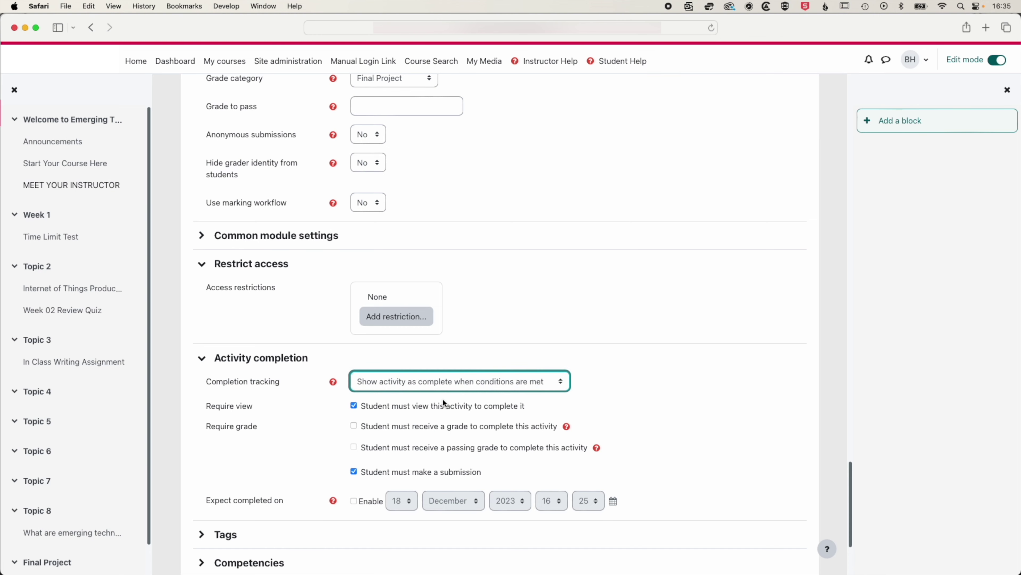
click(592, 393)
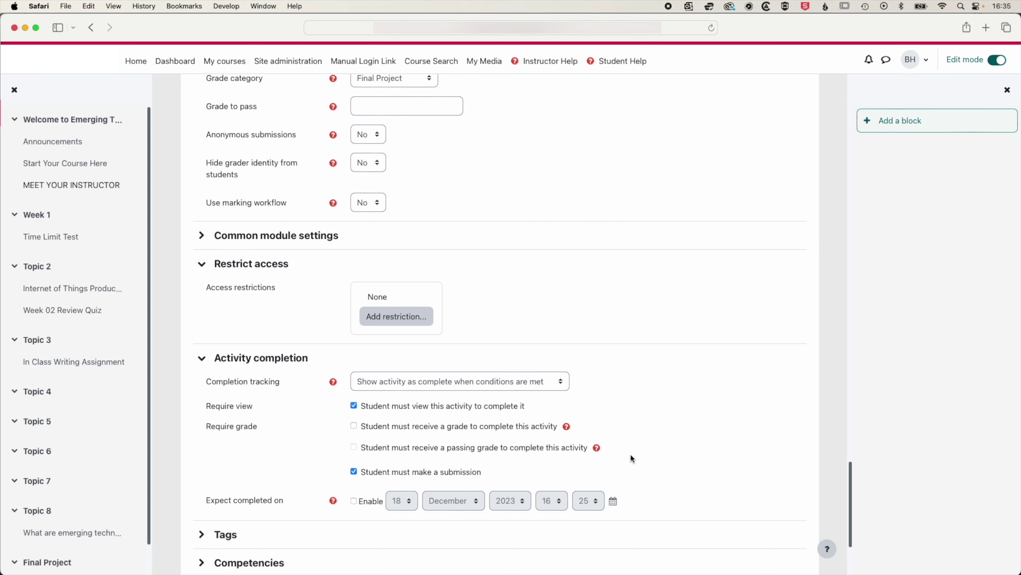
scroll(646, 440, down, 5)
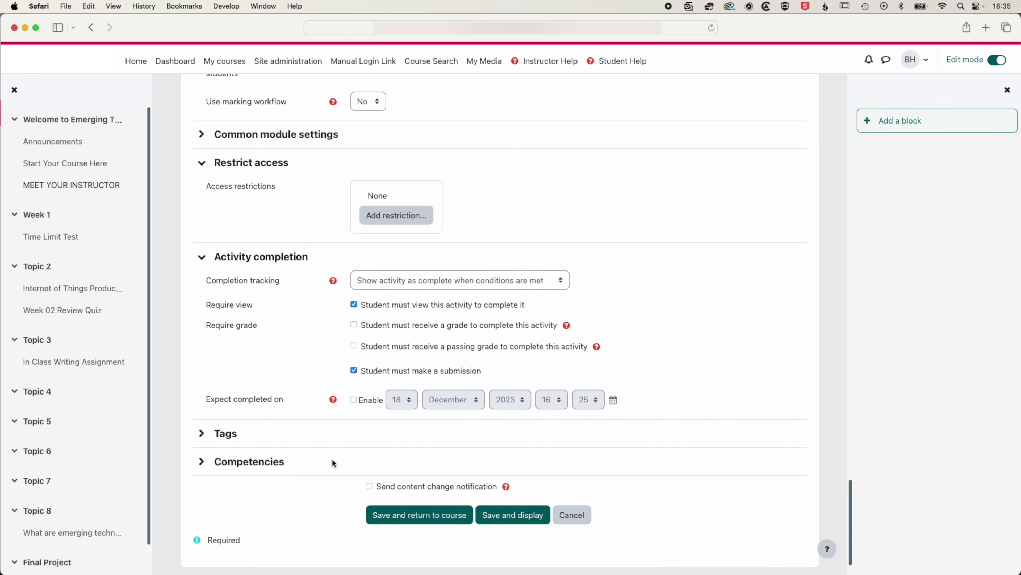
click(519, 520)
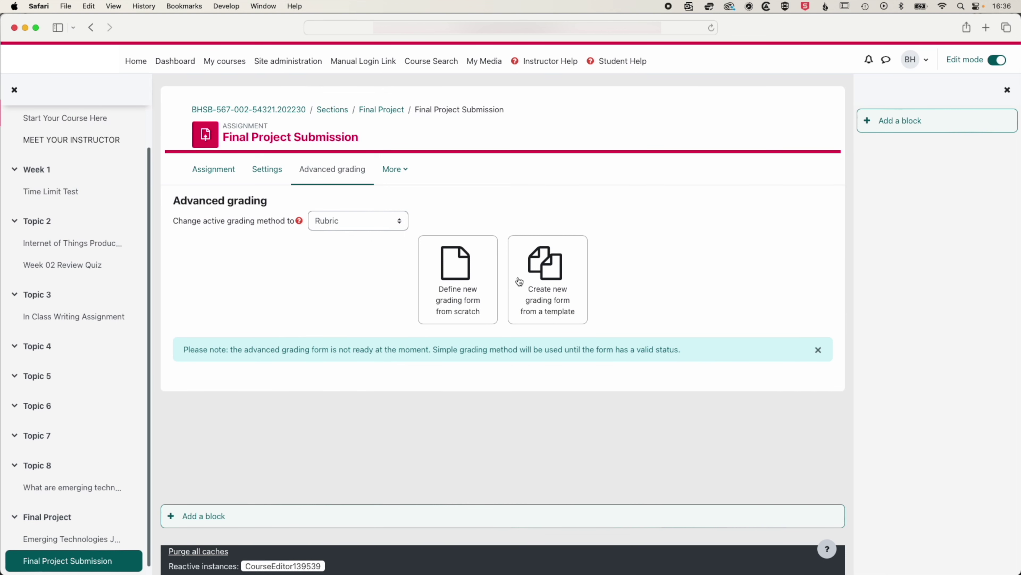
Step: Create the assignment's rubric grading form from the Basic Writing shared template
click(554, 300)
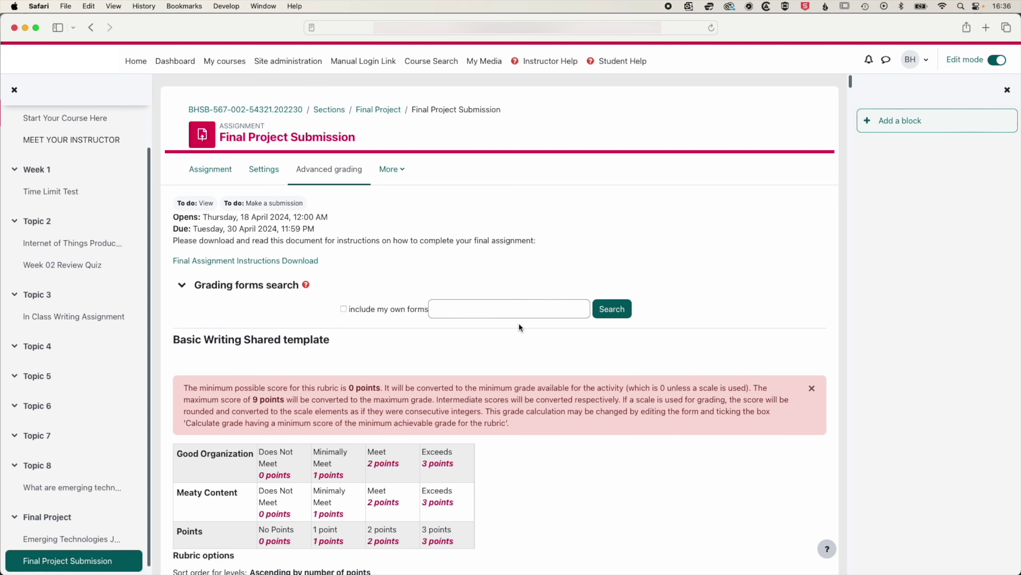
scroll(519, 324, down, 5)
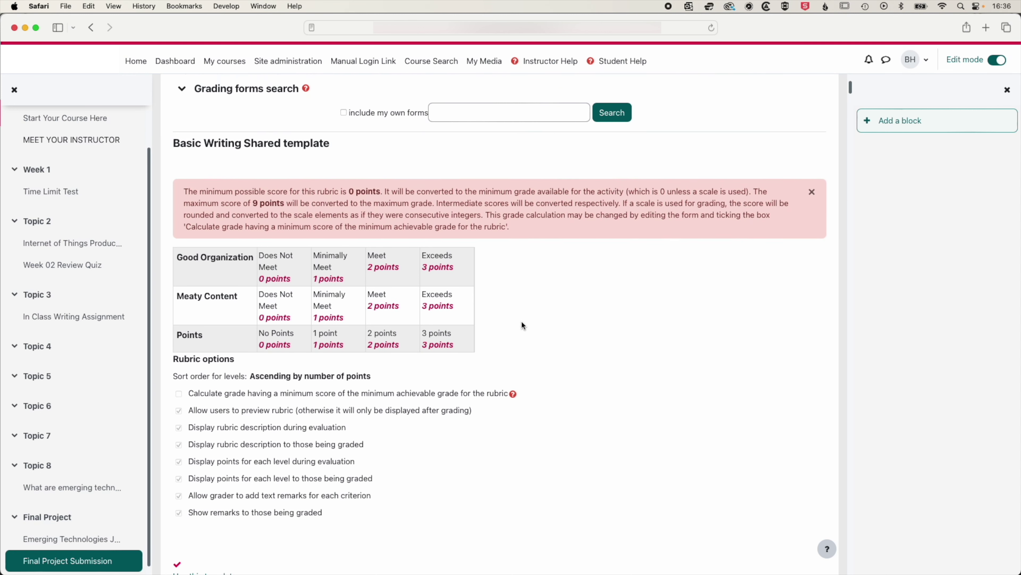
scroll(521, 321, down, 3)
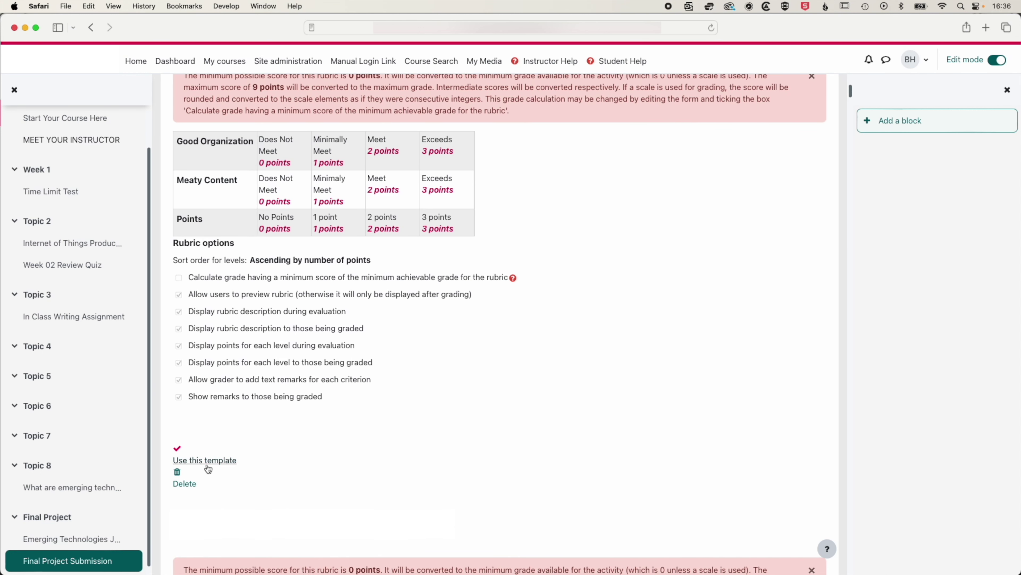
click(207, 466)
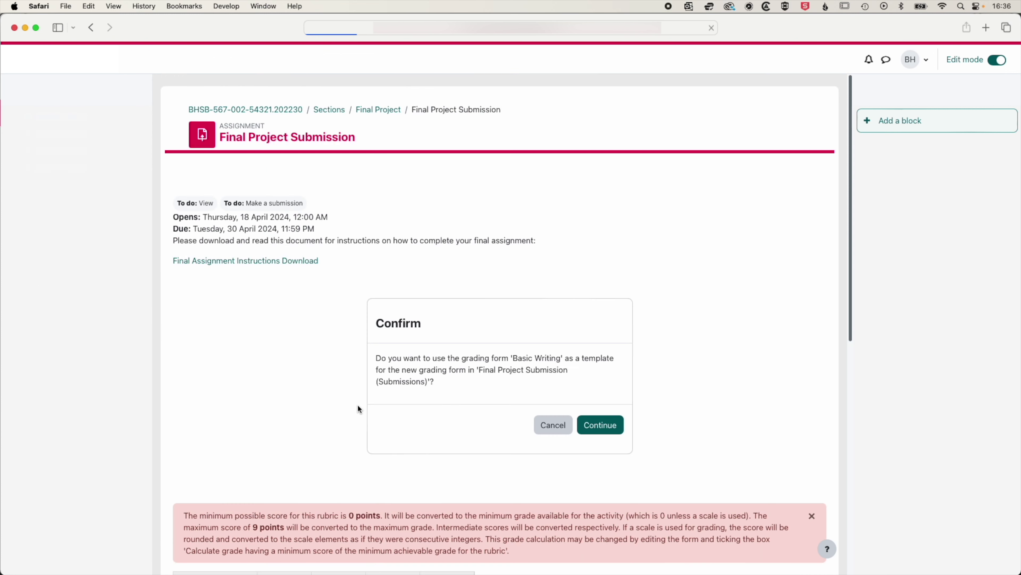
click(605, 430)
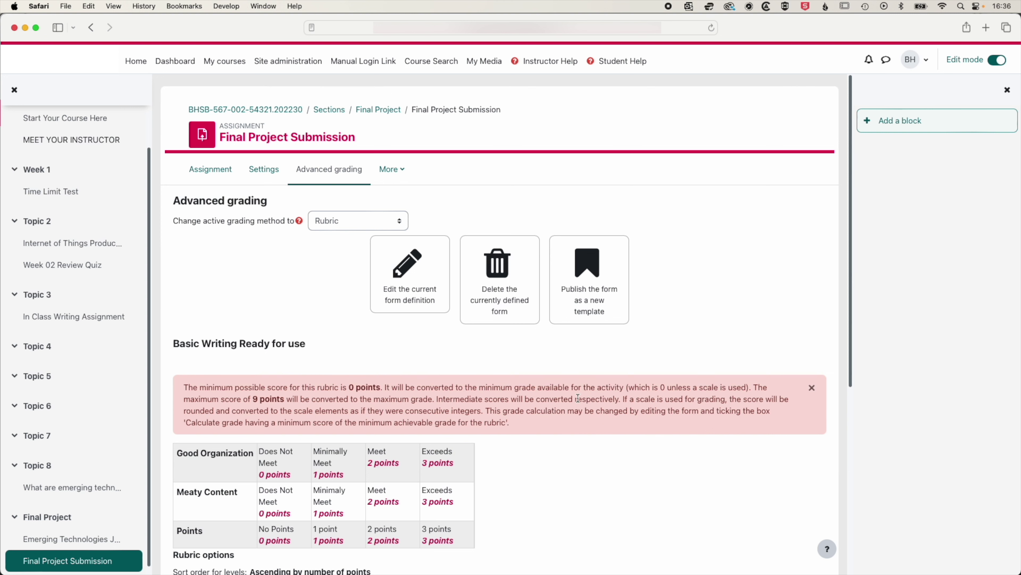
Step: Review the criteria, point levels and rubric options of the assignment's Basic Writing grading form
scroll(585, 390, down, 5)
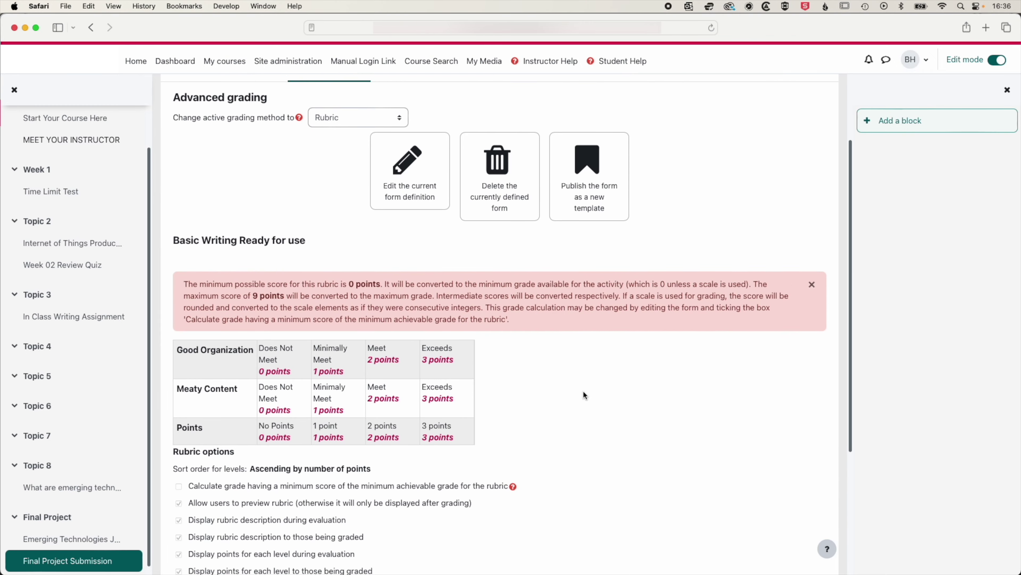
scroll(584, 390, down, 2)
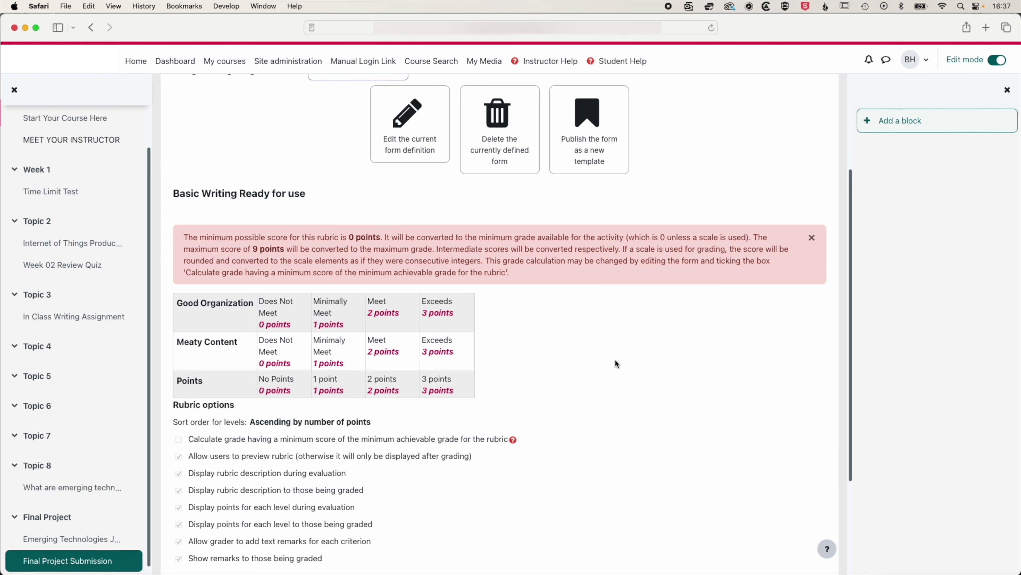
scroll(615, 359, down, 4)
scroll(616, 359, up, 8)
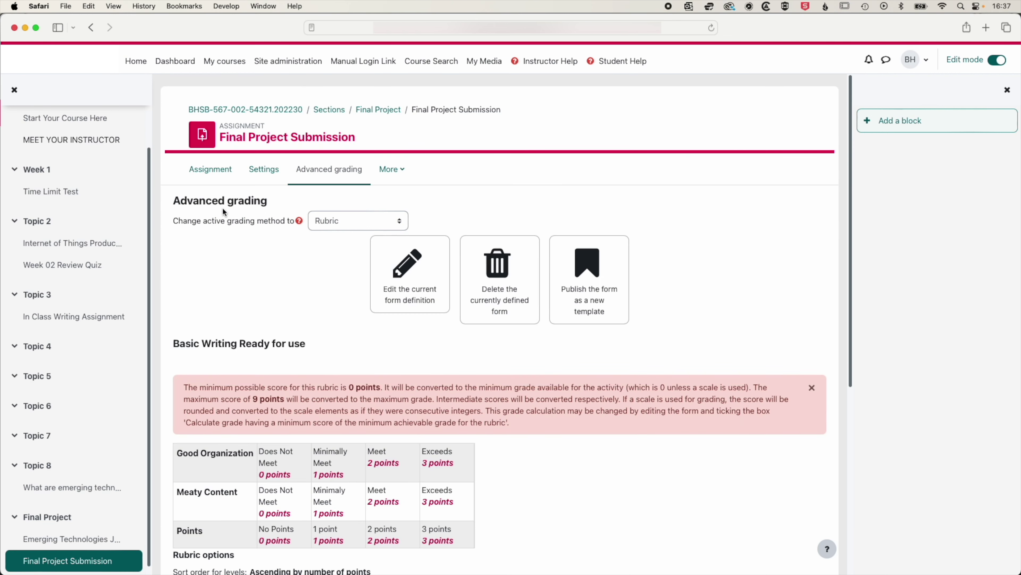
Step: Display the Final Project Submission assignment page and switch role to Student to preview it
click(216, 181)
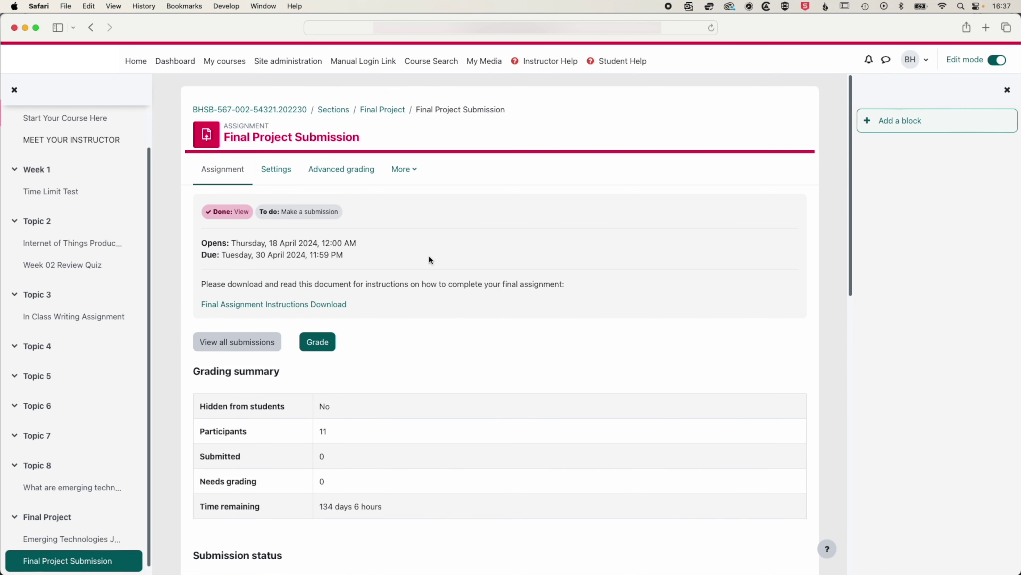
click(918, 60)
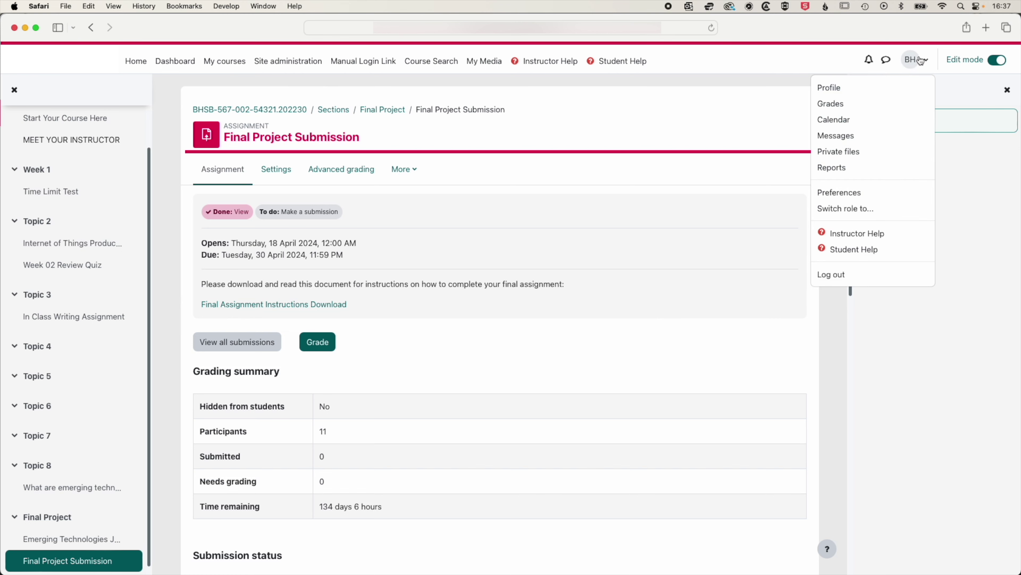
click(854, 207)
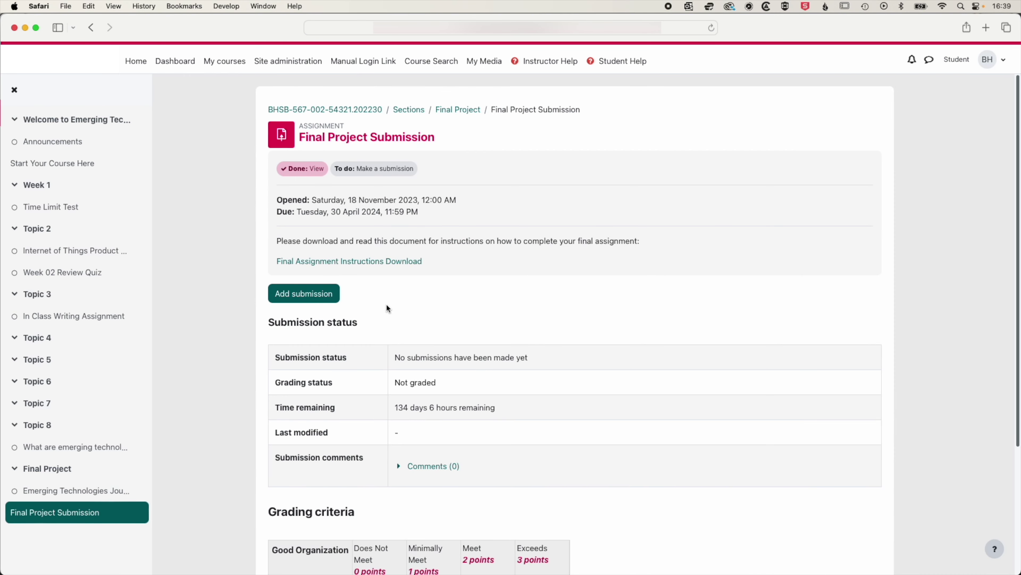
Step: Open a new submission for the assignment and download the Final Assignment Instructions file, allowing downloads from the site
click(304, 297)
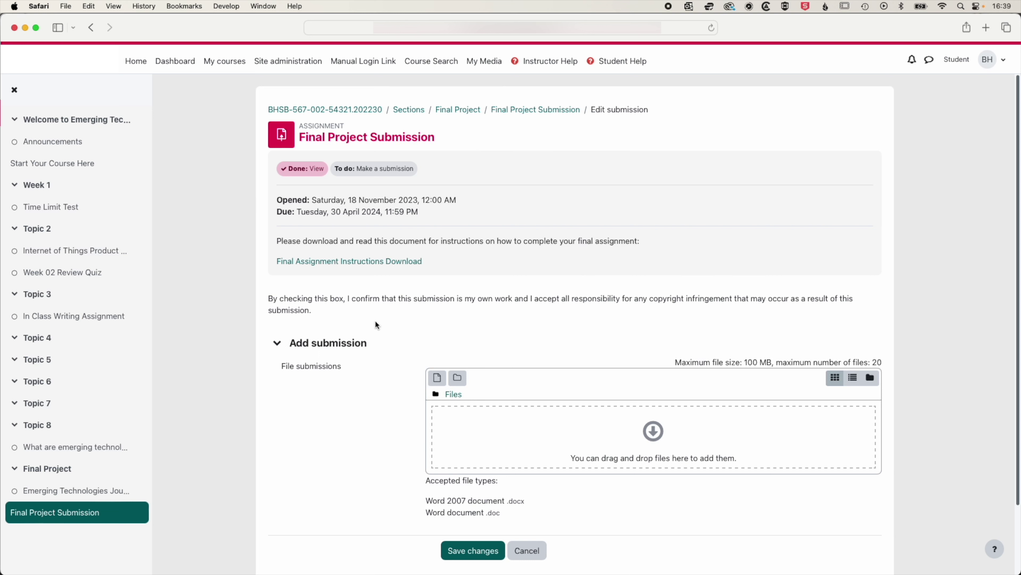
click(342, 262)
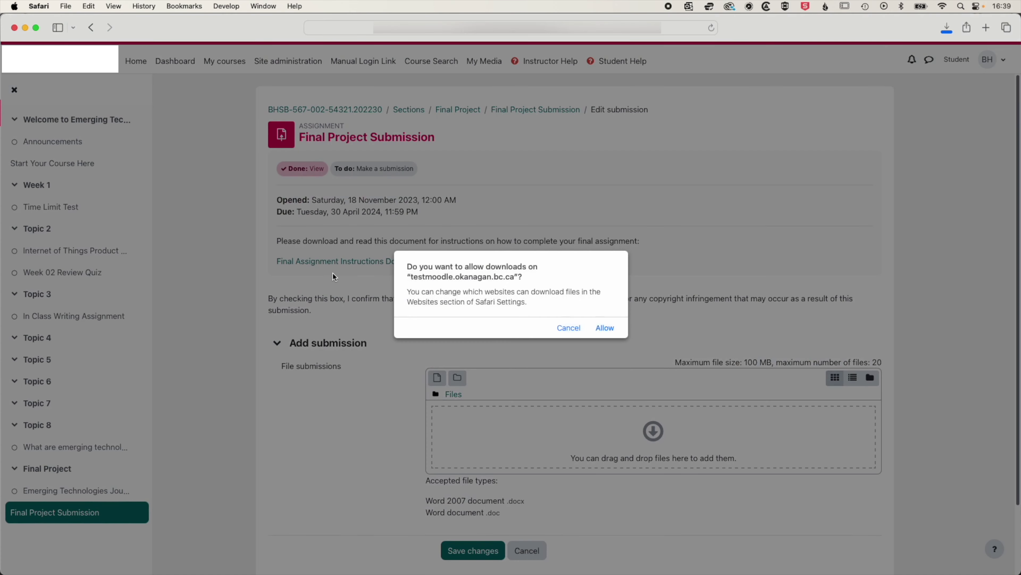
click(599, 330)
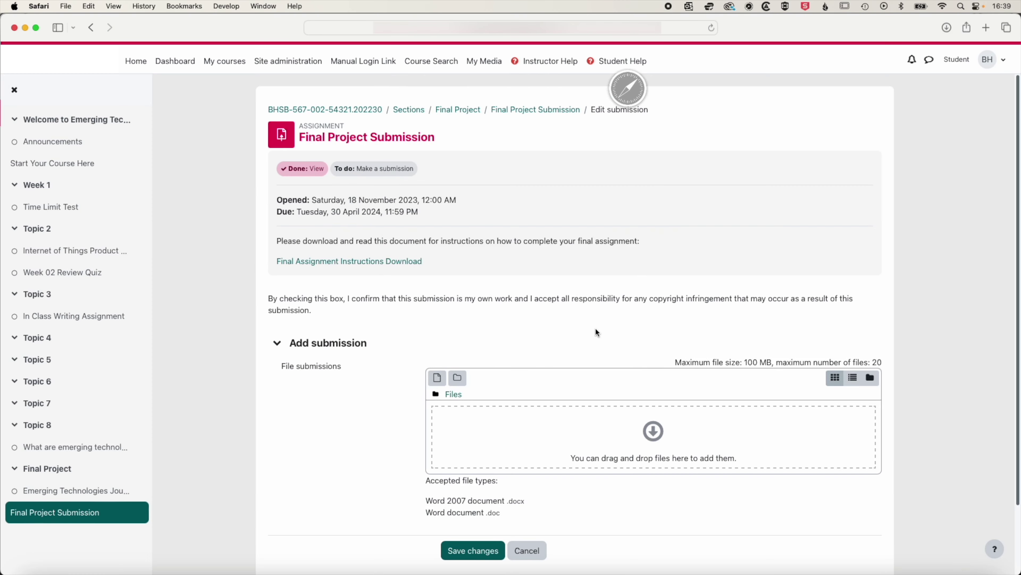
Step: Open the course grades as a student and examine the Final Project items and weights in the user report
click(78, 123)
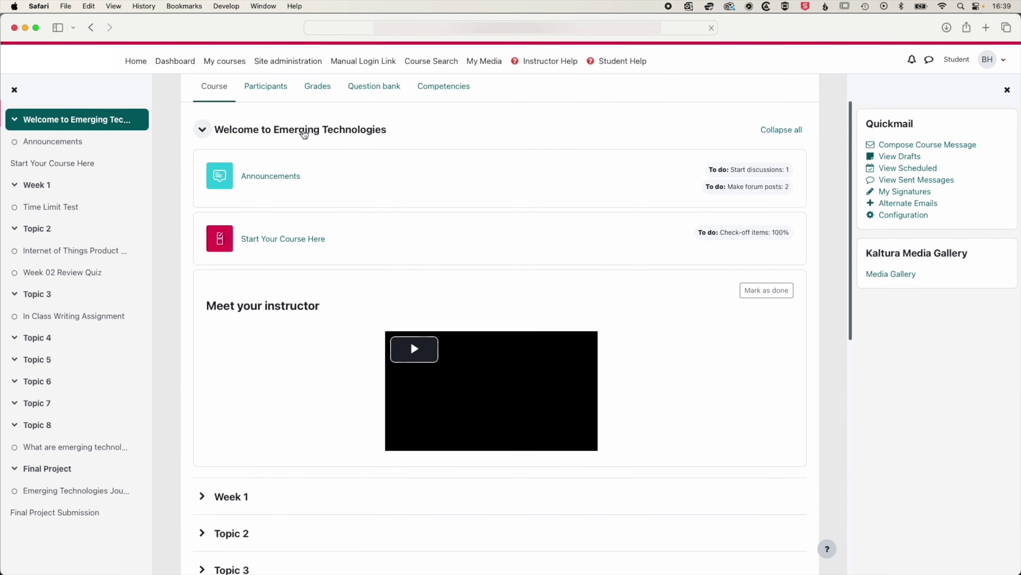
click(317, 86)
scroll(533, 288, down, 10)
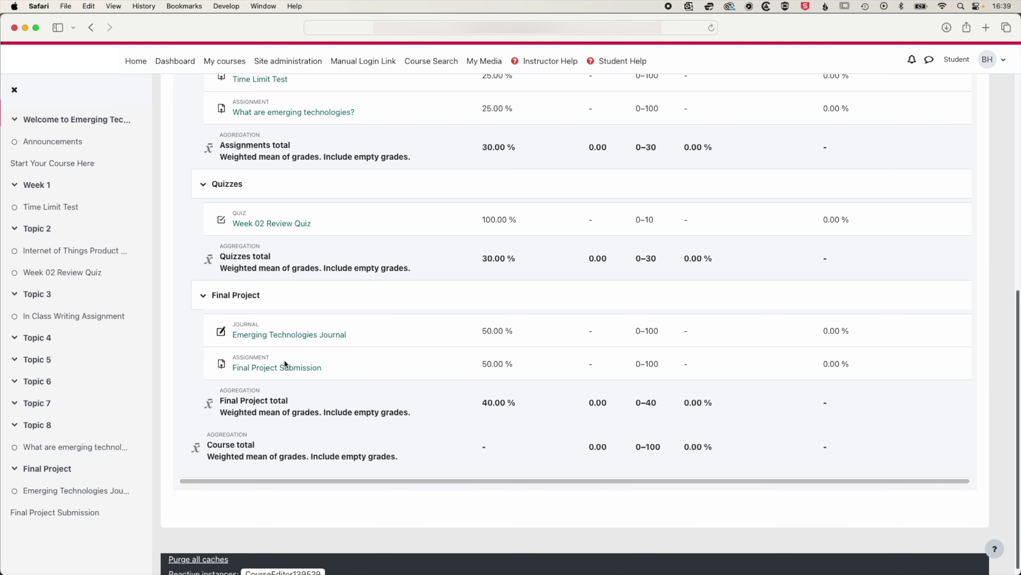
scroll(298, 340, up, 10)
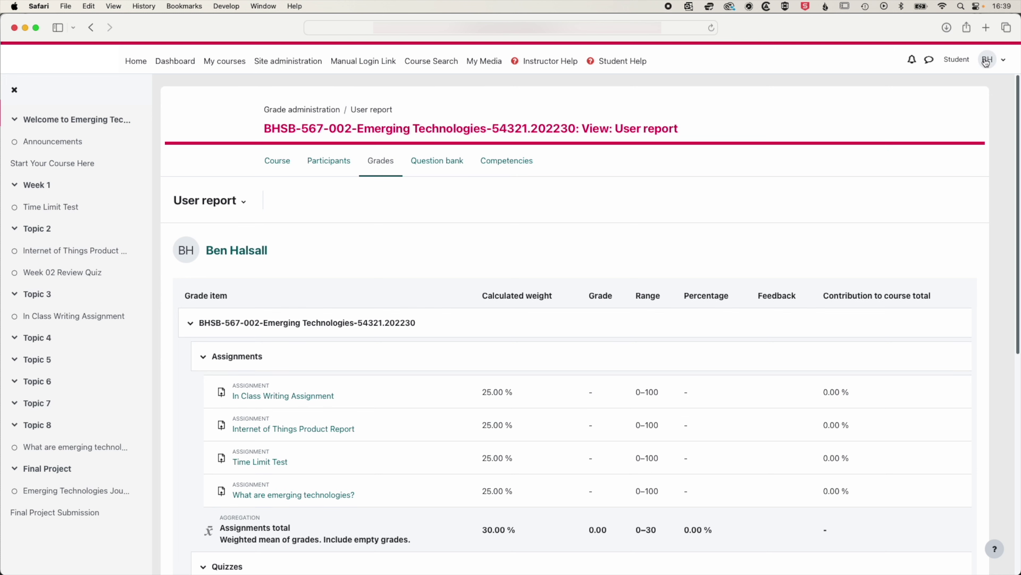
Step: Return to the normal role and open Gradebook setup for the course, showing the Final Project category
click(987, 63)
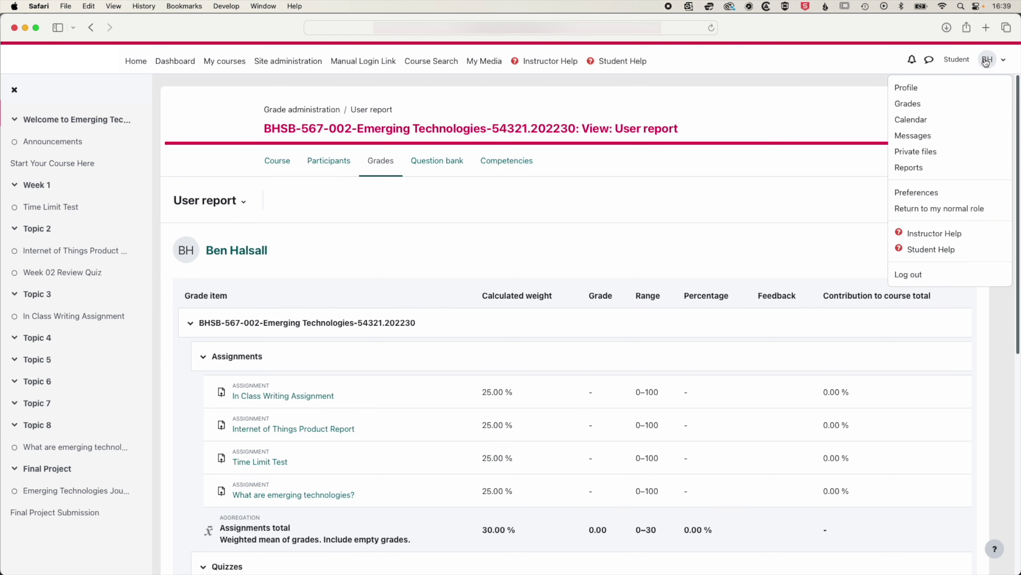
click(920, 209)
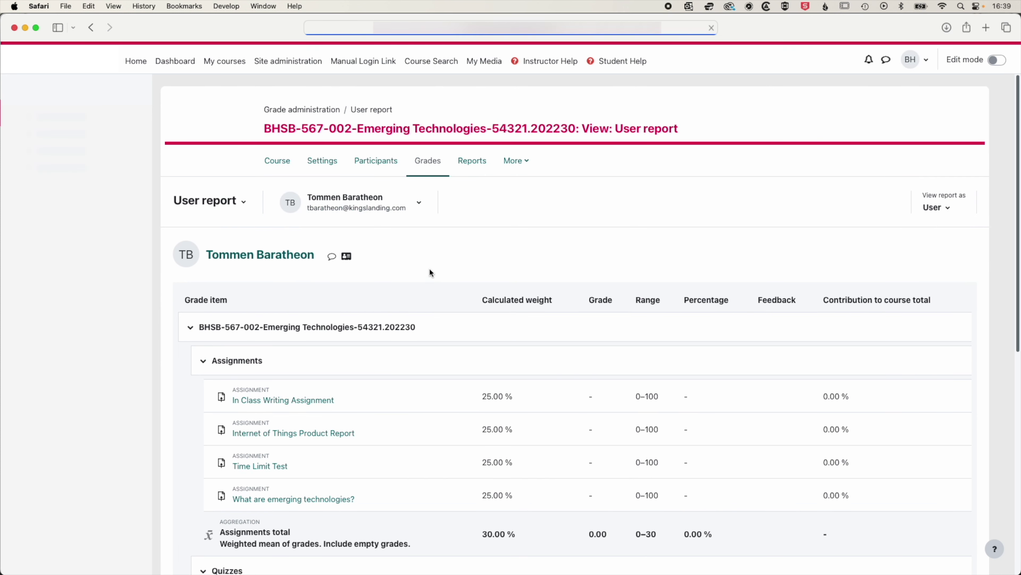
click(210, 200)
click(219, 370)
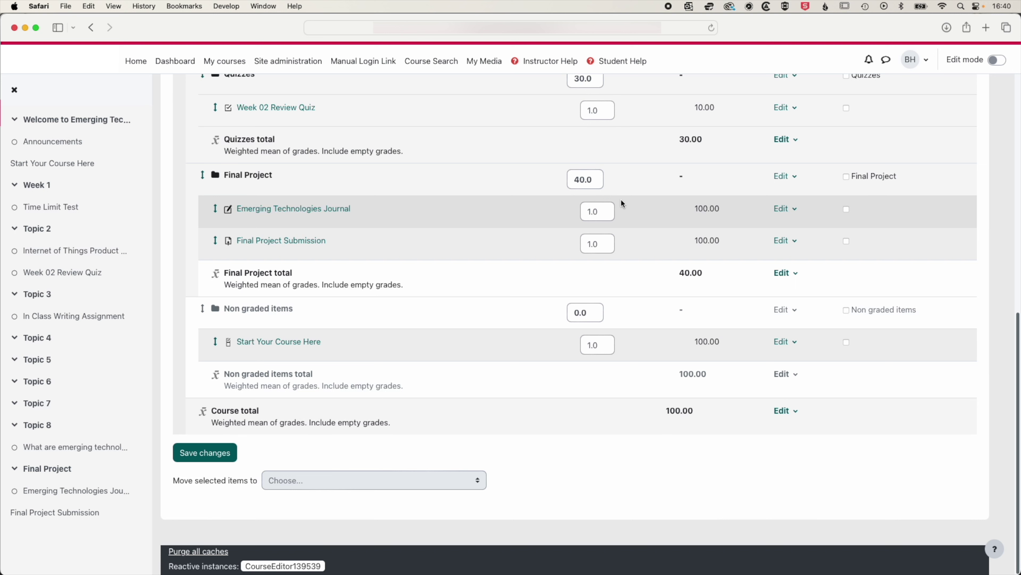
Step: In the Final Project category, set the weights to 10 for Emerging Technologies Journal and 30 for Final Project Submission
double_click(603, 212)
text(10)
key(Tab)
text(30)
click(614, 254)
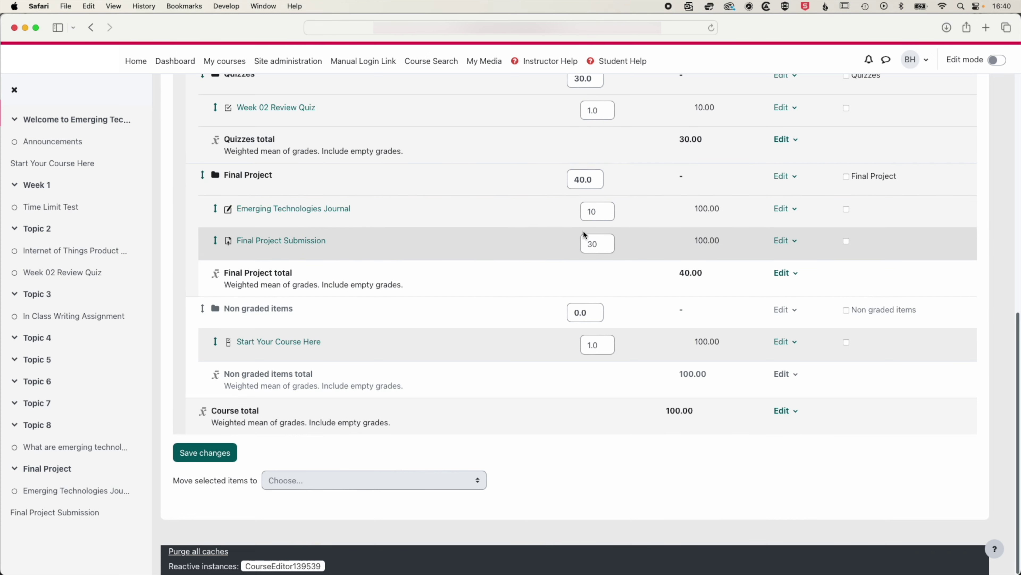
Step: Set the weights to 0.25 for Emerging Technologies Journal and 0.75 for Final Project Submission, and save the gradebook changes
scroll(571, 247, up, 5)
scroll(567, 252, down, 7)
double_click(602, 212)
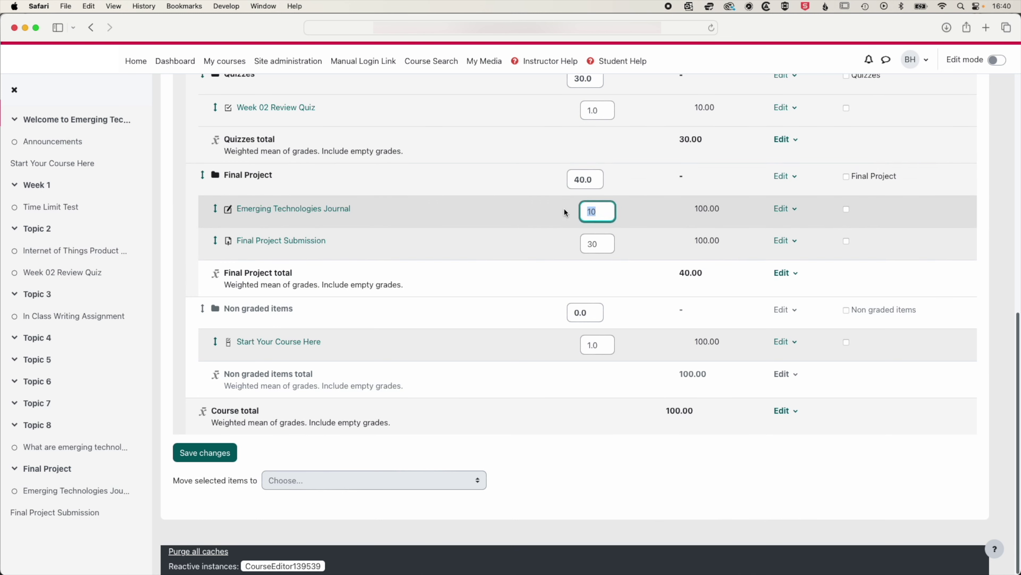
text(0.25)
key(Tab)
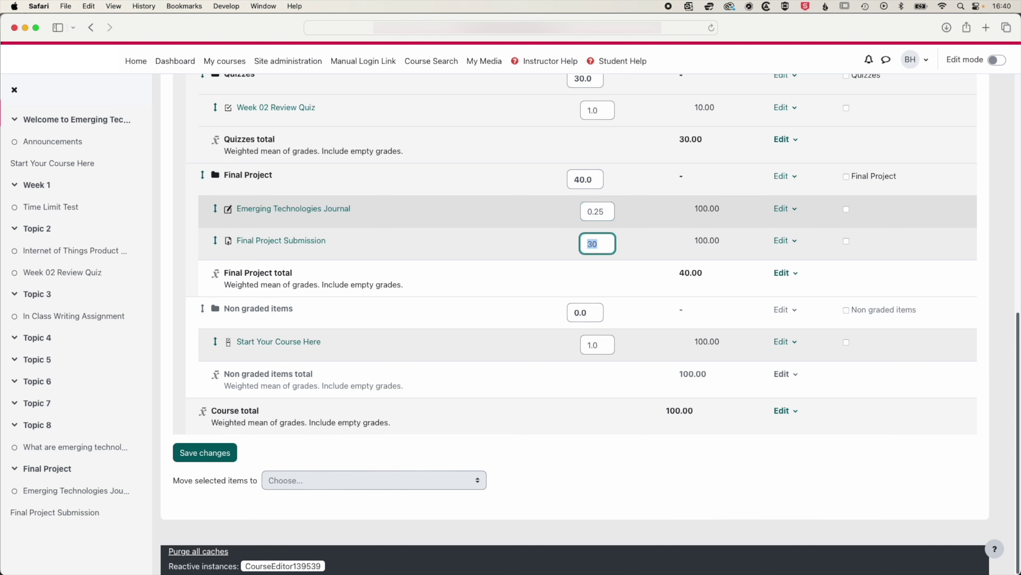
text(0.75)
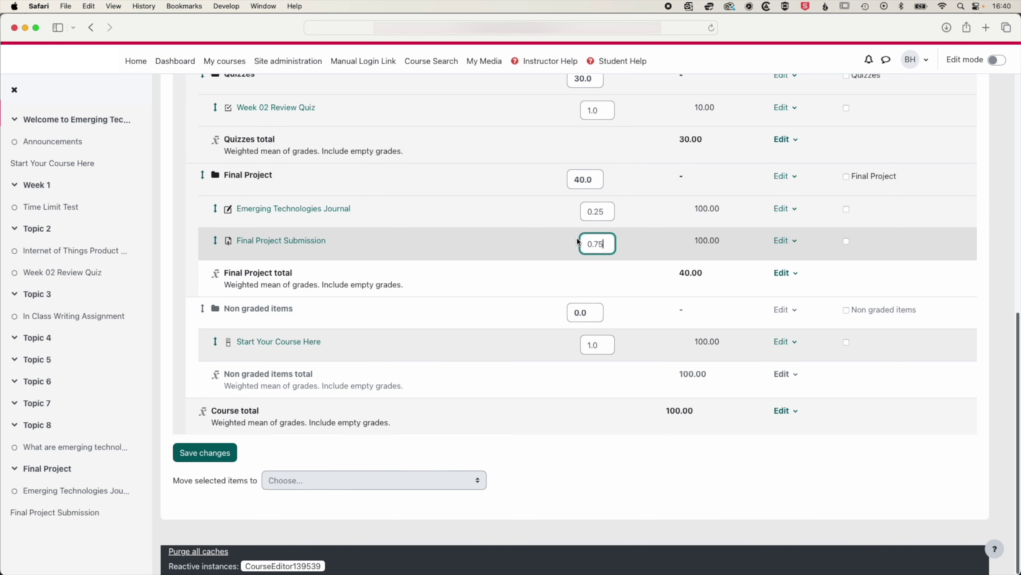
click(512, 248)
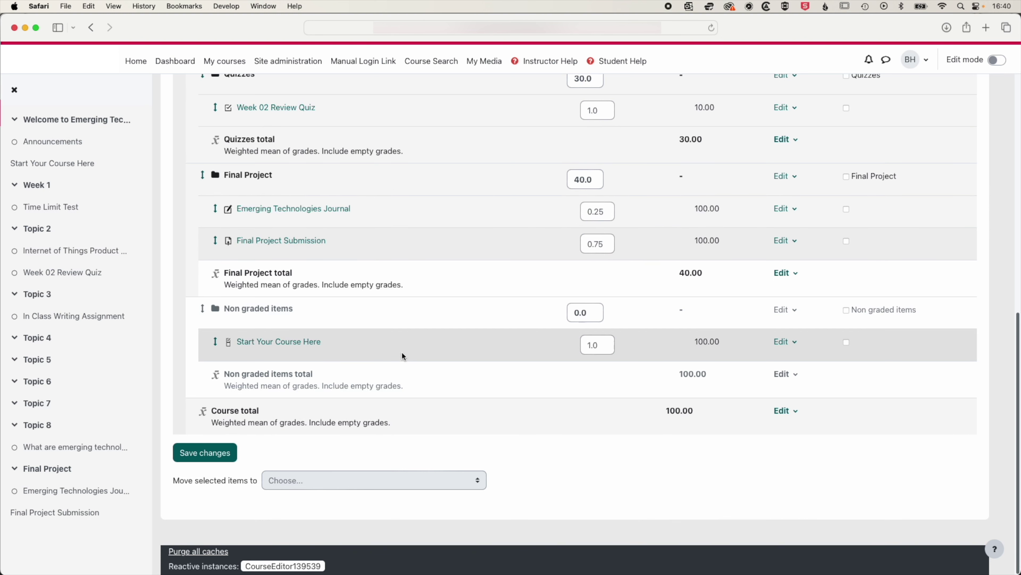
click(207, 455)
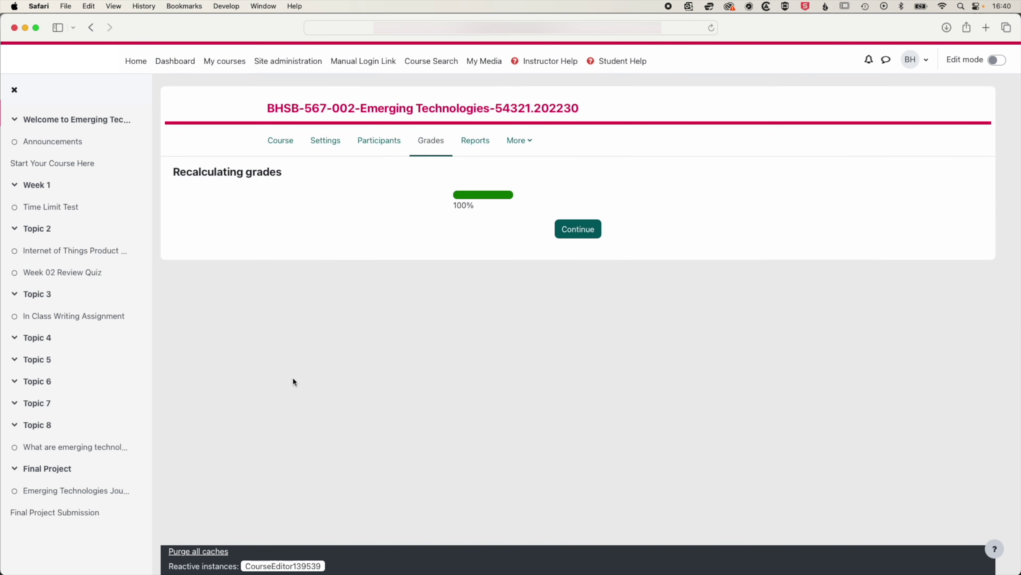
click(578, 229)
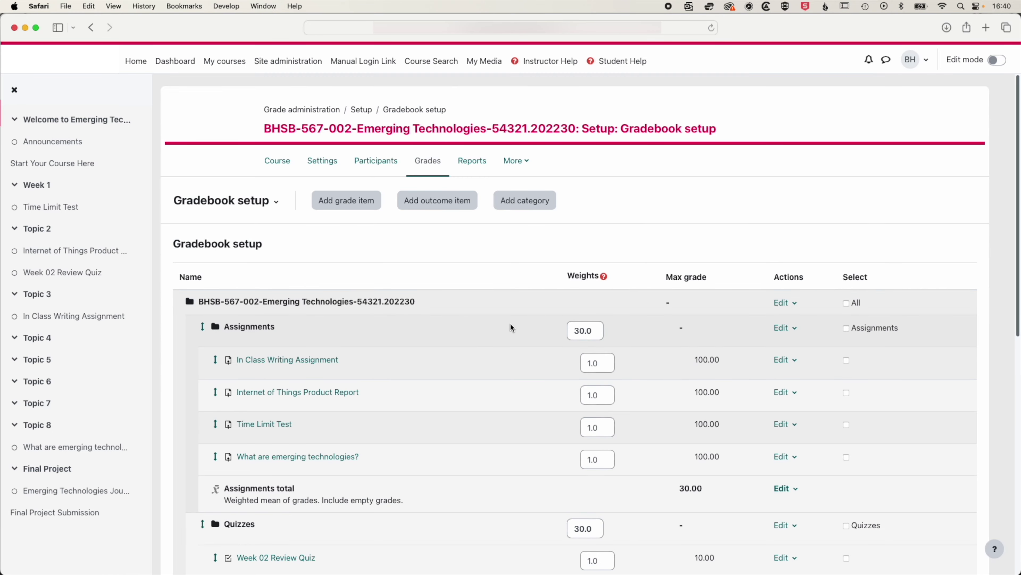
Step: Check the saved Final Project weights and return to the course's Welcome to Emerging Technologies section
scroll(512, 328, down, 9)
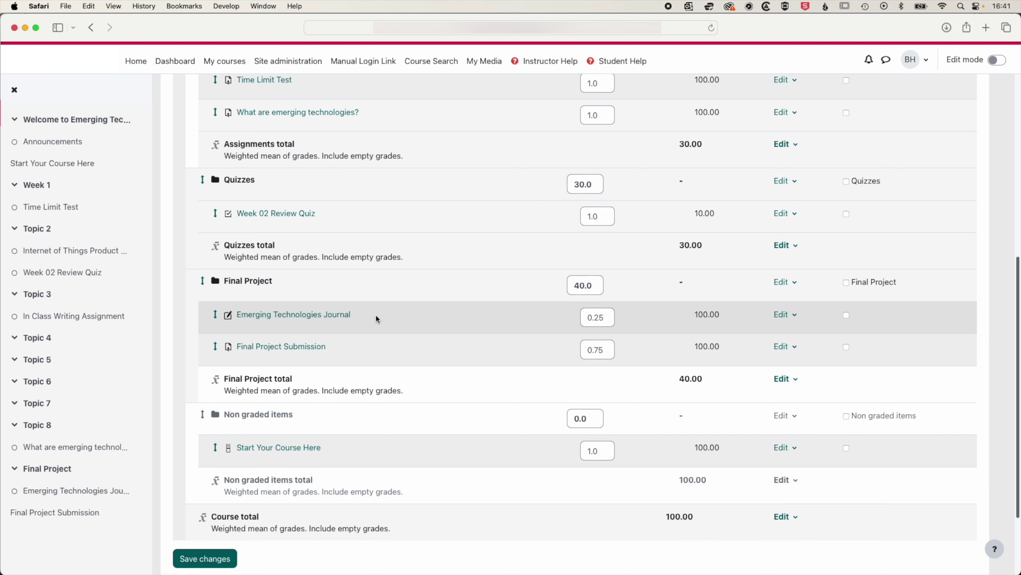
click(301, 209)
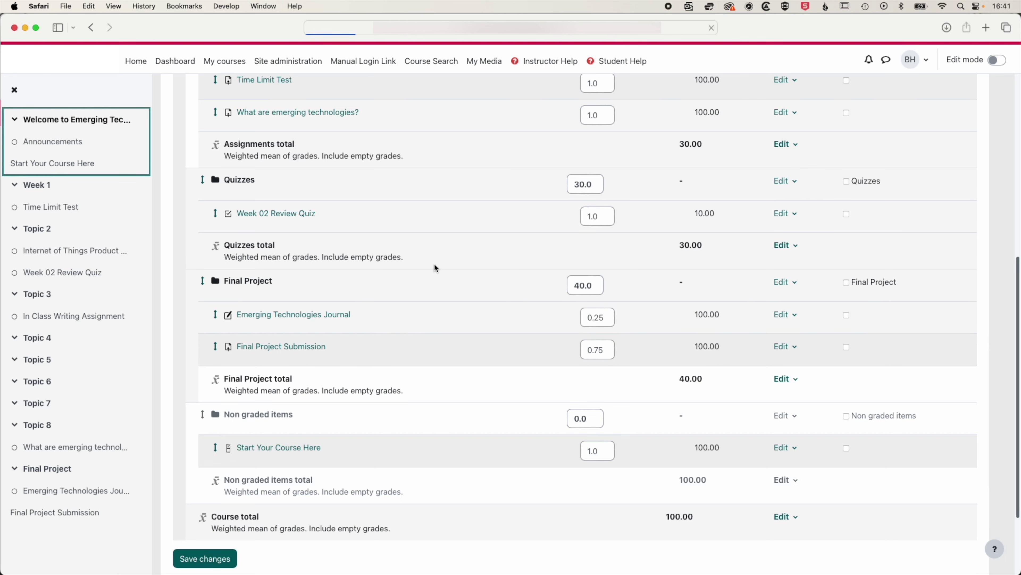